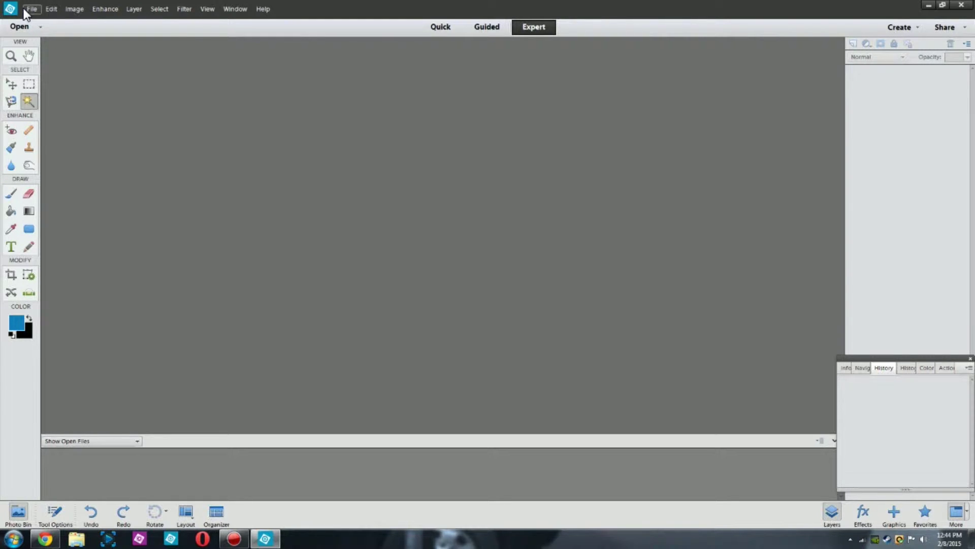
Create a blank document, Untitled-1, at width 1920, height 1080 and resolution 300
{"action": "left_click", "coordinate": [24, 10]}
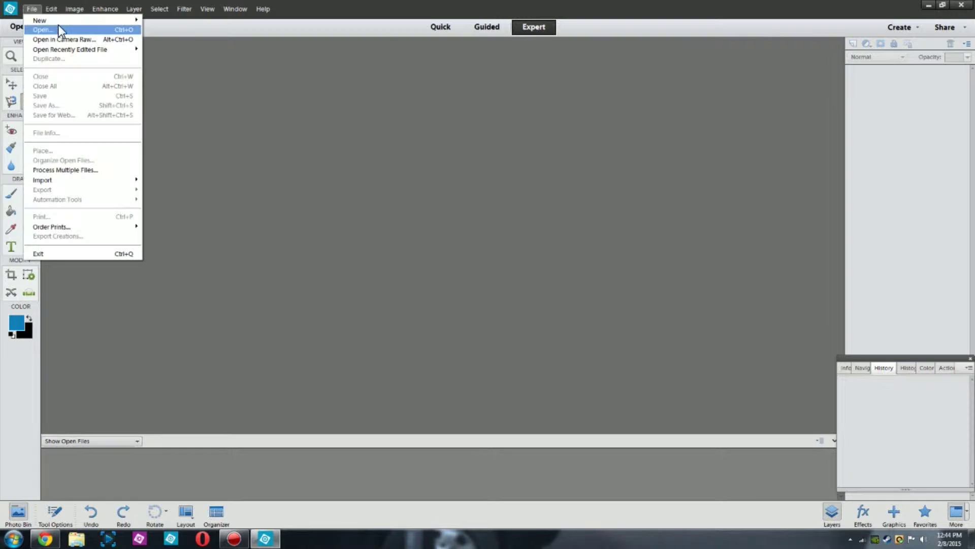
{"action": "mouse_move", "coordinate": [115, 18]}
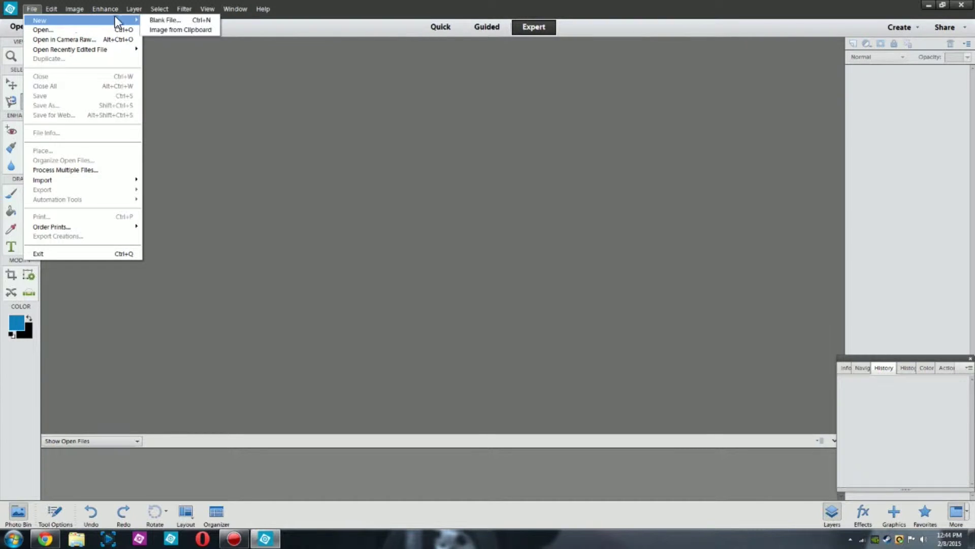
{"action": "left_click", "coordinate": [181, 22]}
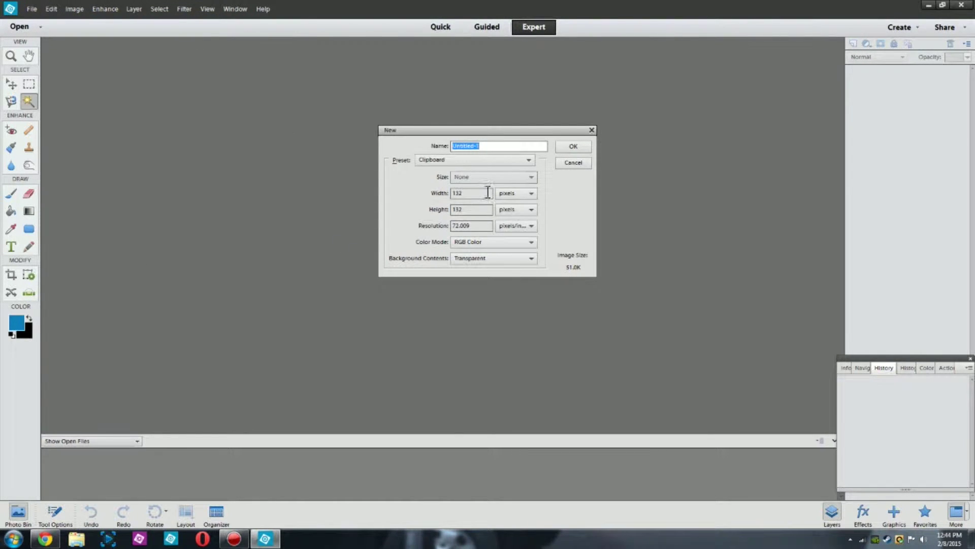
{"action": "double_click", "coordinate": [488, 192]}
{"action": "type", "text": "1920"}
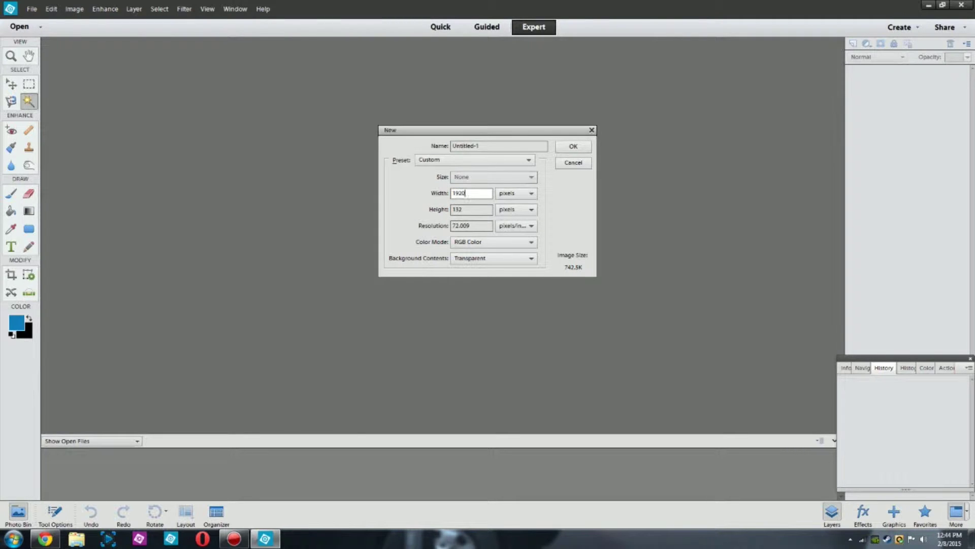
{"action": "key", "text": "Tab"}
{"action": "key", "text": "Tab"}
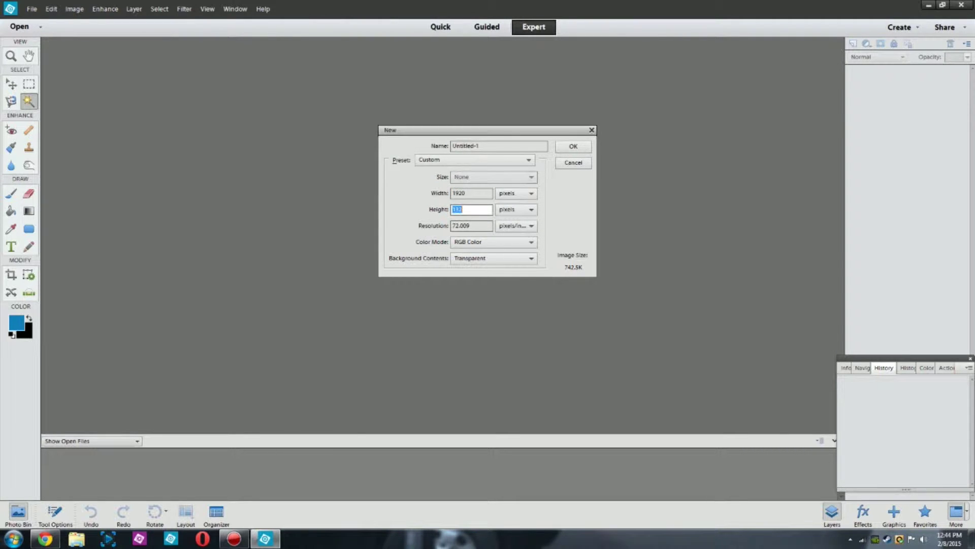
{"action": "type", "text": "1080"}
{"action": "double_click", "coordinate": [472, 225]}
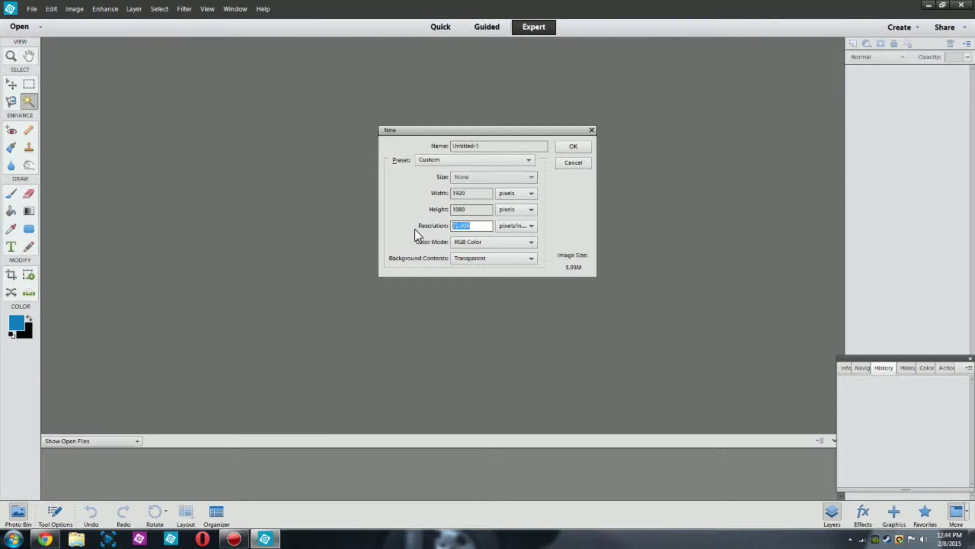
{"action": "type", "text": "300"}
{"action": "left_click", "coordinate": [572, 149]}
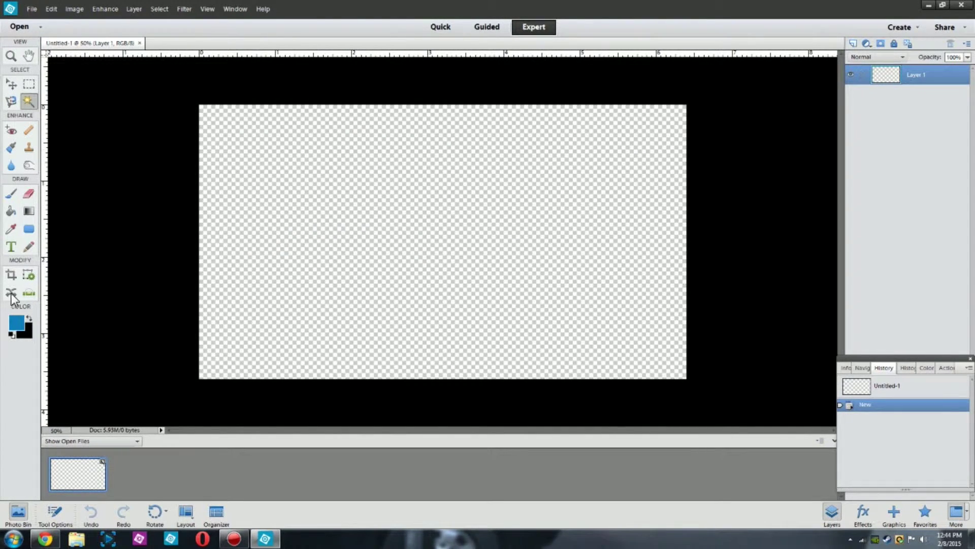
Pick a magenta foreground colour and fill the empty canvas with the Paint Bucket
{"action": "left_click", "coordinate": [16, 322]}
{"action": "left_click_drag", "start_coordinate": [450, 261], "coordinate": [492, 196]}
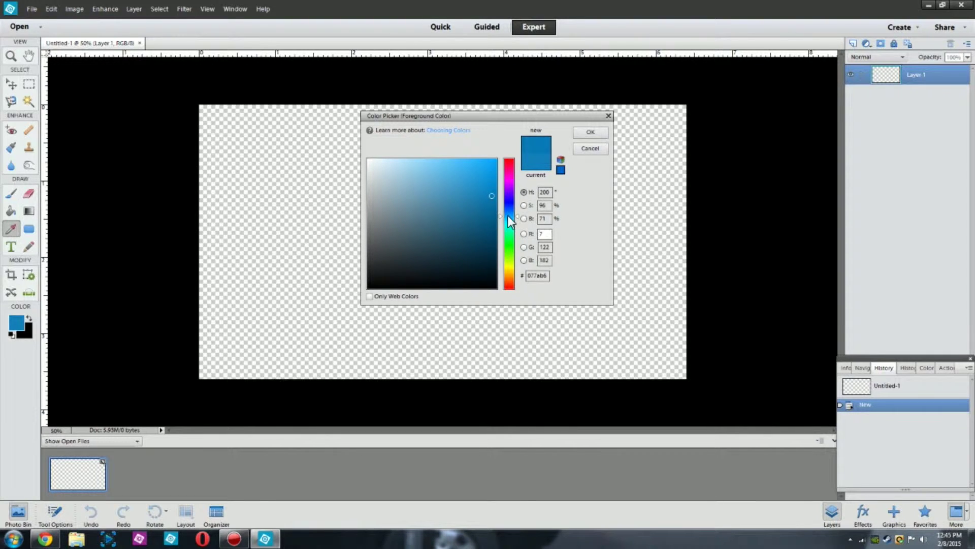
{"action": "left_click_drag", "start_coordinate": [466, 216], "coordinate": [486, 167]}
{"action": "mouse_move", "coordinate": [507, 206]}
{"action": "left_mouse_down"}
{"action": "mouse_move", "coordinate": [476, 173]}
{"action": "mouse_move", "coordinate": [507, 181]}
{"action": "left_mouse_up"}
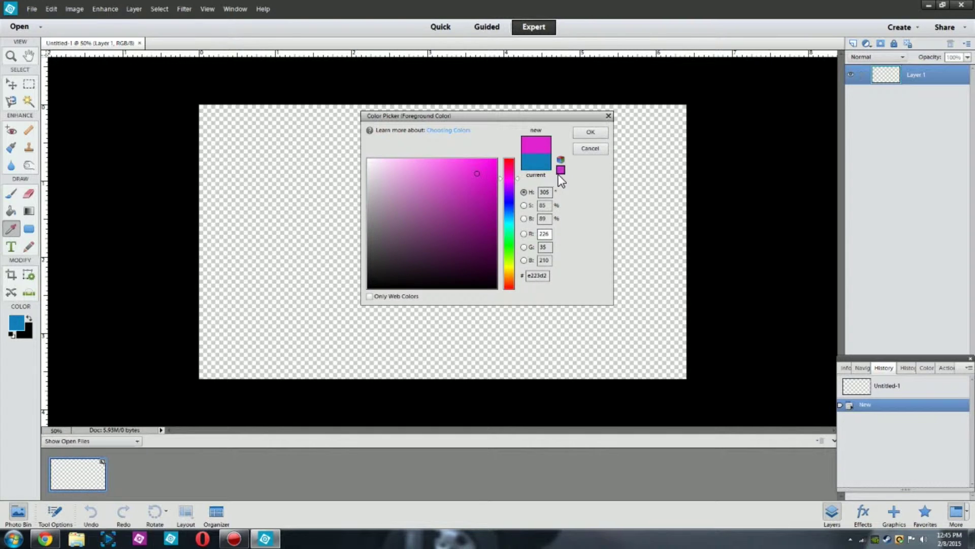
{"action": "left_click", "coordinate": [588, 134]}
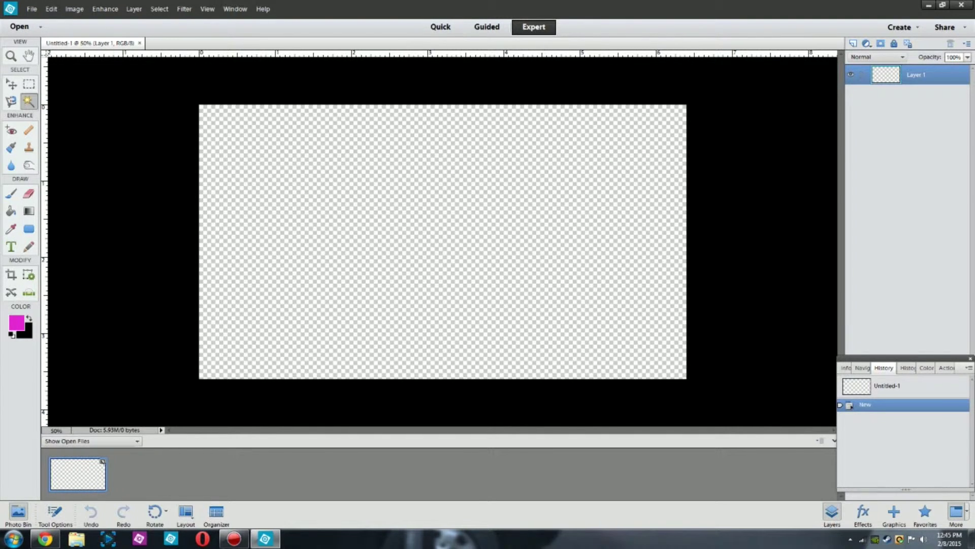
{"action": "left_click", "coordinate": [11, 211]}
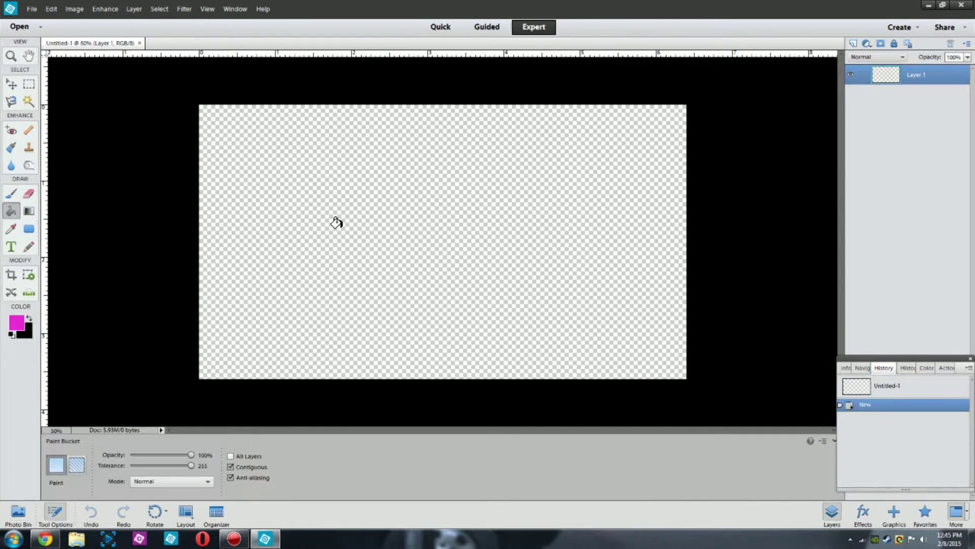
{"action": "left_click", "coordinate": [439, 236]}
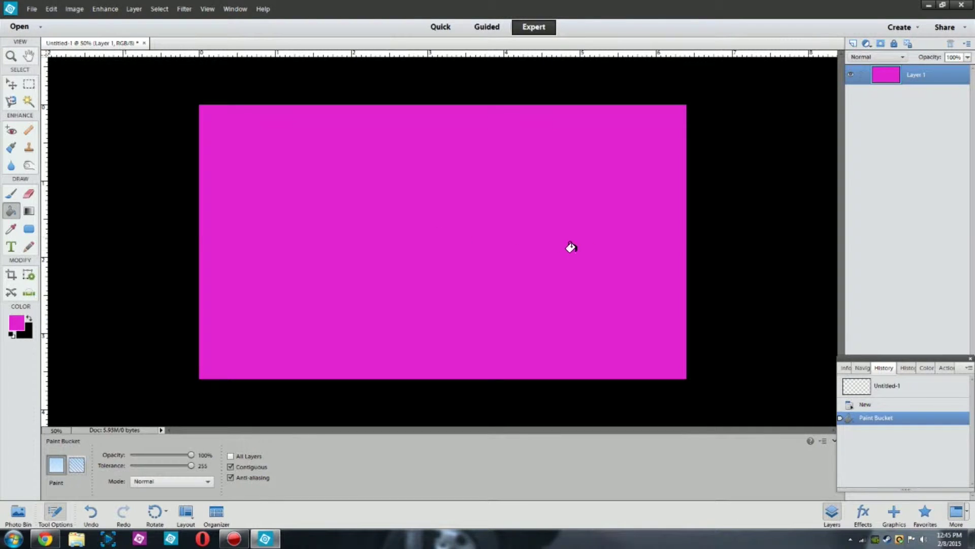
Refill the canvas with a brighter, fully saturated pink (ff00a8)
{"action": "left_click", "coordinate": [19, 326]}
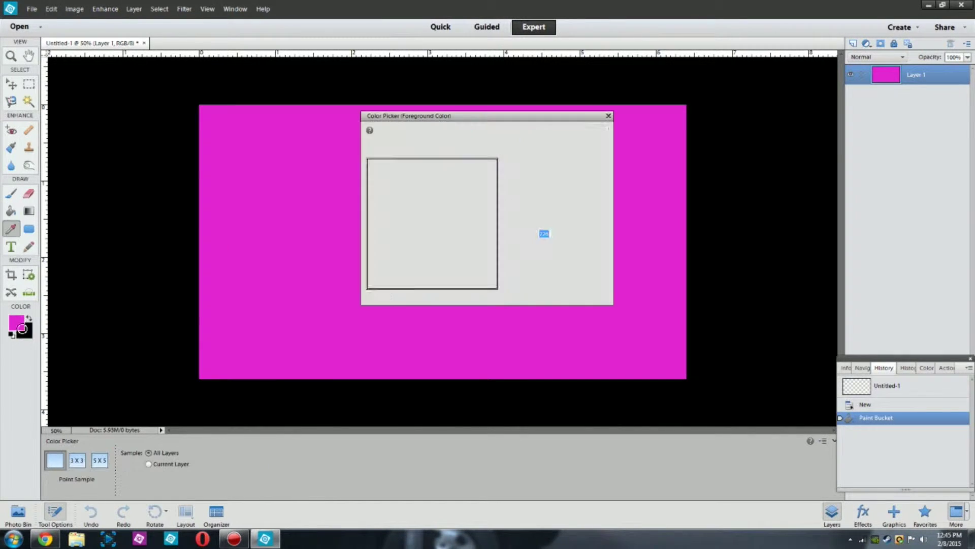
{"action": "mouse_move", "coordinate": [494, 203]}
{"action": "left_mouse_down"}
{"action": "mouse_move", "coordinate": [462, 226]}
{"action": "mouse_move", "coordinate": [481, 168]}
{"action": "mouse_move", "coordinate": [504, 144]}
{"action": "mouse_move", "coordinate": [505, 186]}
{"action": "mouse_move", "coordinate": [508, 175]}
{"action": "left_mouse_up"}
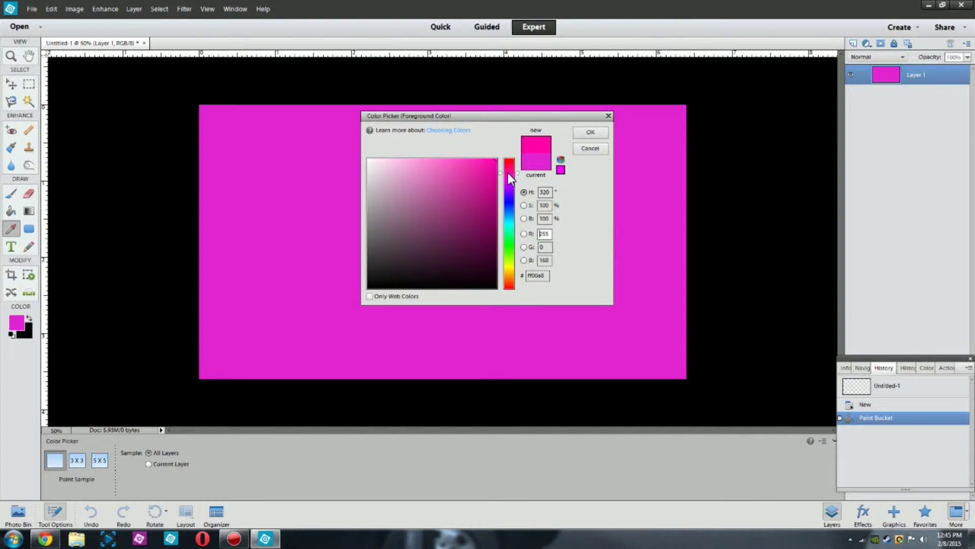
{"action": "left_click", "coordinate": [581, 134]}
{"action": "left_click", "coordinate": [544, 184]}
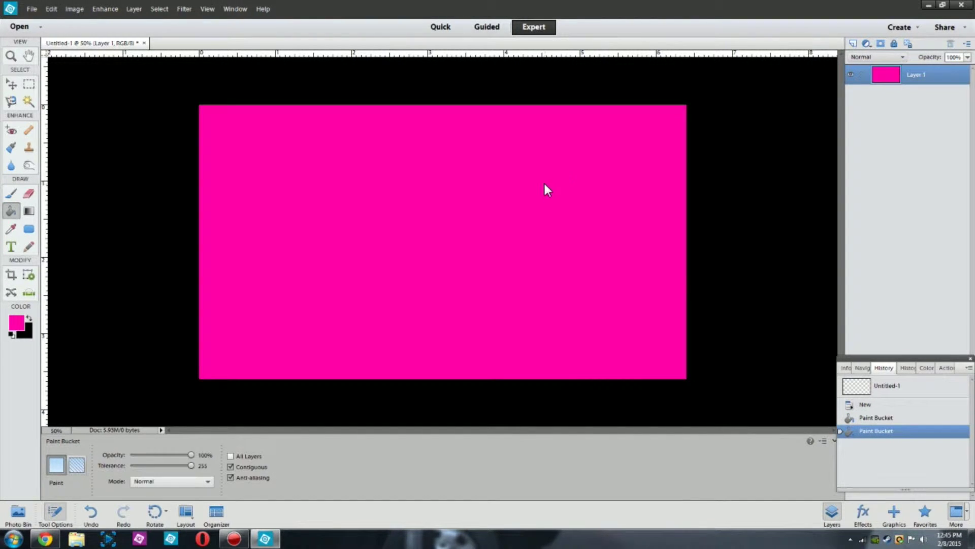
Add an empty Layer 2 above the pink layer and start File > Place to browse for a texture
{"action": "left_click", "coordinate": [852, 44]}
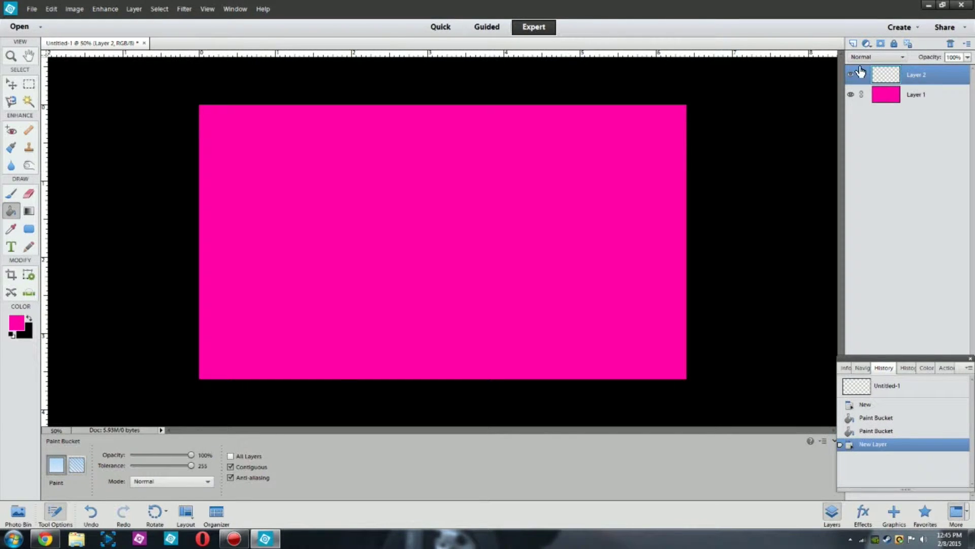
{"action": "left_click", "coordinate": [28, 9]}
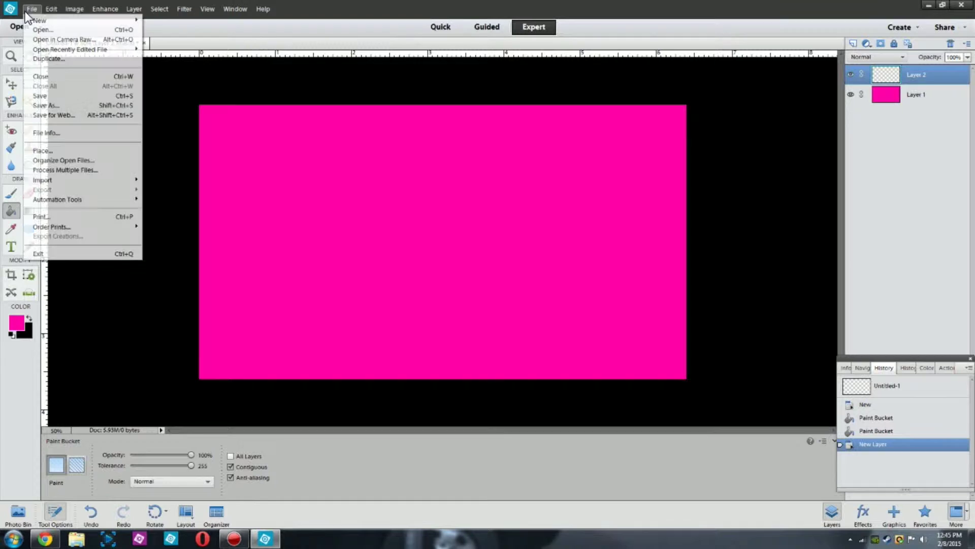
{"action": "left_click", "coordinate": [45, 148]}
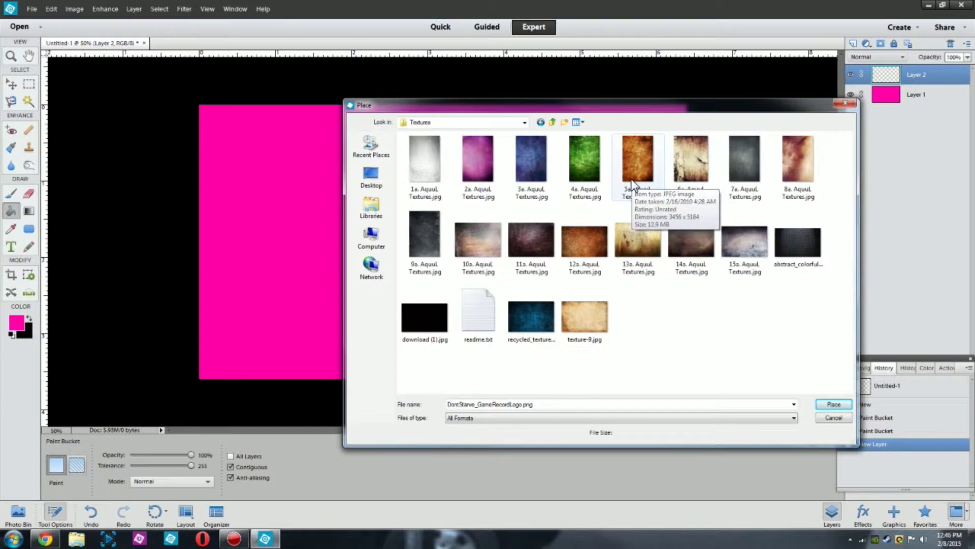
Place the 6a texture, rotate it 90°, then enlarge and position it over the canvas
{"action": "double_click", "coordinate": [700, 179]}
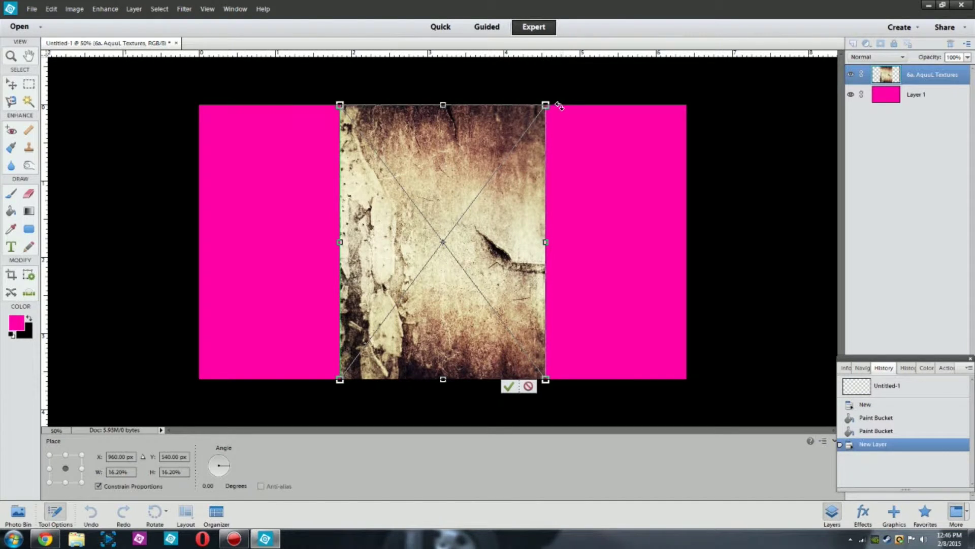
{"action": "left_click_drag", "start_coordinate": [561, 98], "coordinate": [263, 113]}
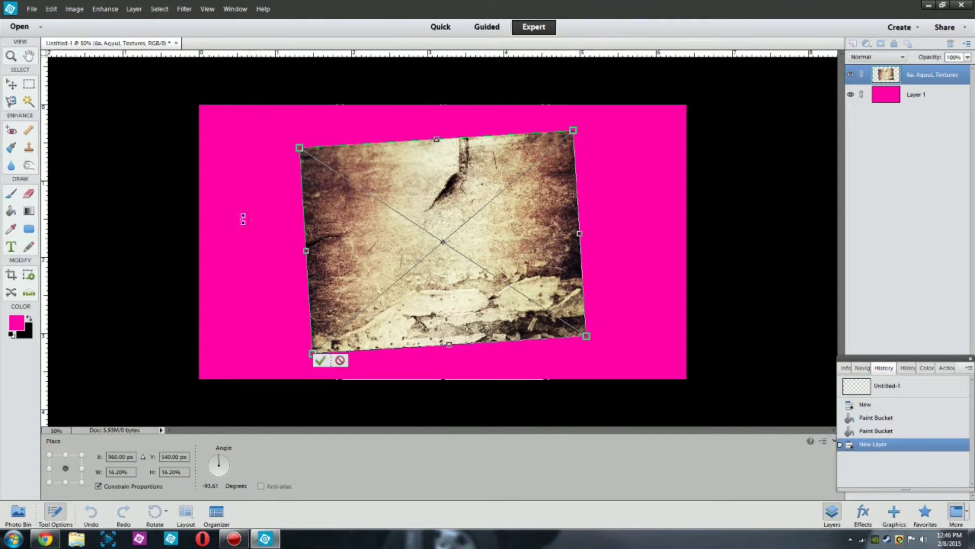
{"action": "left_click", "coordinate": [211, 485]}
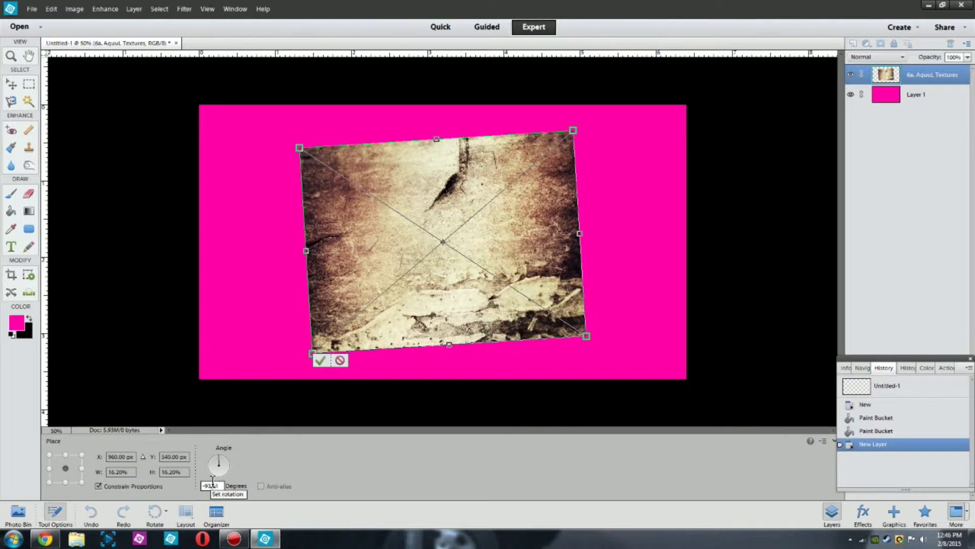
{"action": "type", "text": "-9"}
{"action": "key", "text": "Return"}
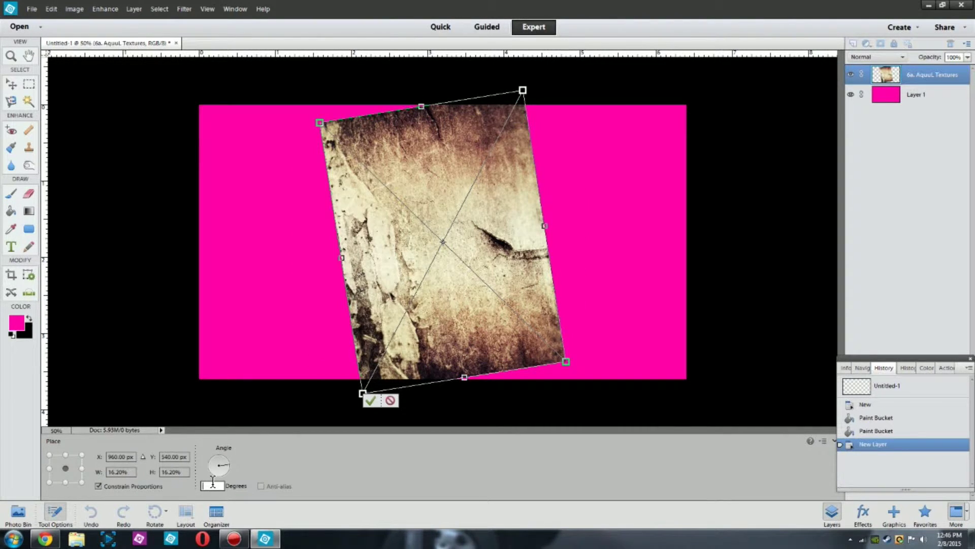
{"action": "type", "text": "90"}
{"action": "key", "text": "Return"}
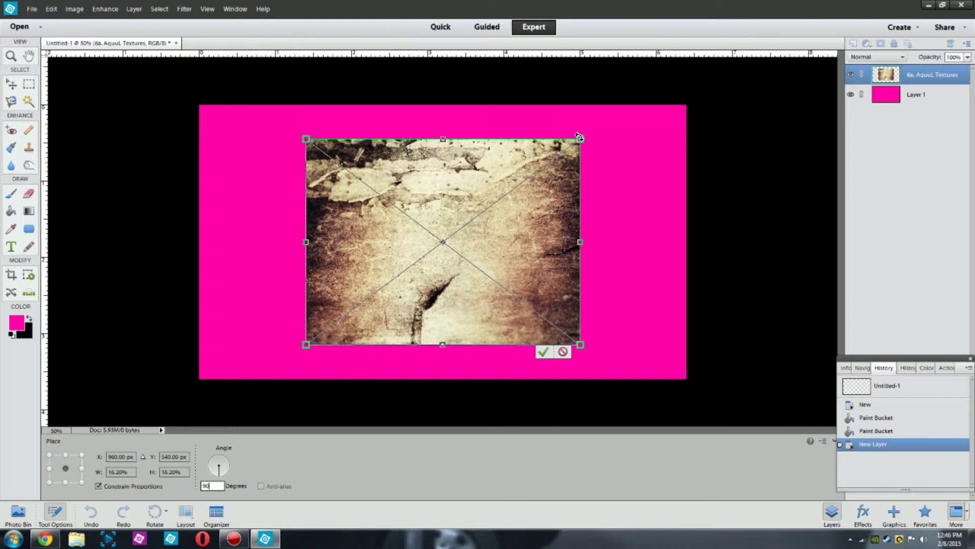
{"action": "left_click_drag", "start_coordinate": [581, 138], "coordinate": [675, 121]}
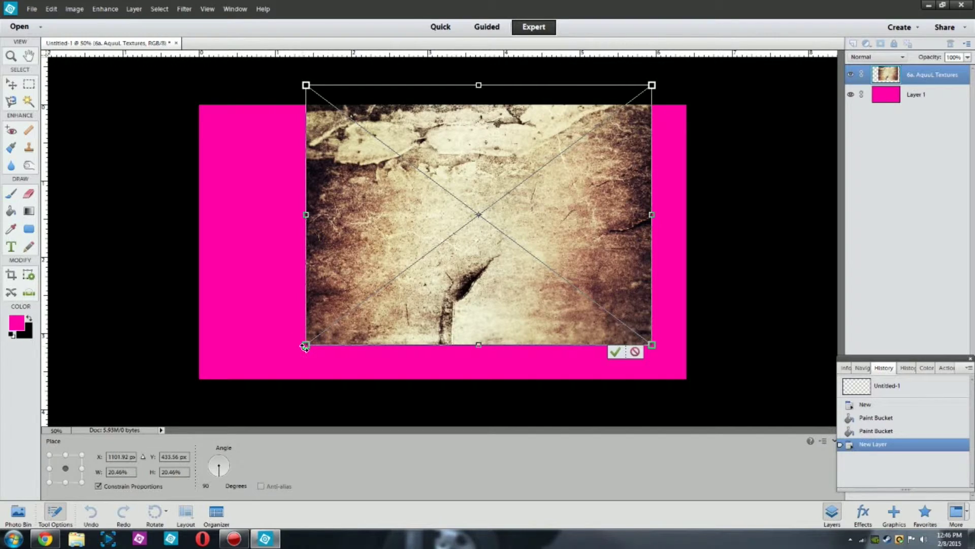
{"action": "left_click_drag", "start_coordinate": [311, 343], "coordinate": [168, 405]}
{"action": "left_click_drag", "start_coordinate": [504, 294], "coordinate": [546, 290]}
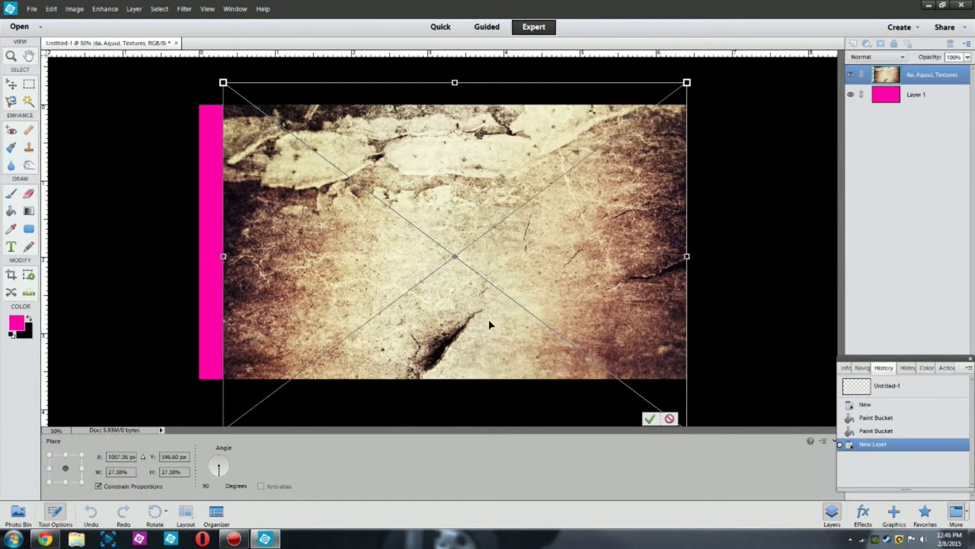
{"action": "left_click", "coordinate": [649, 418]}
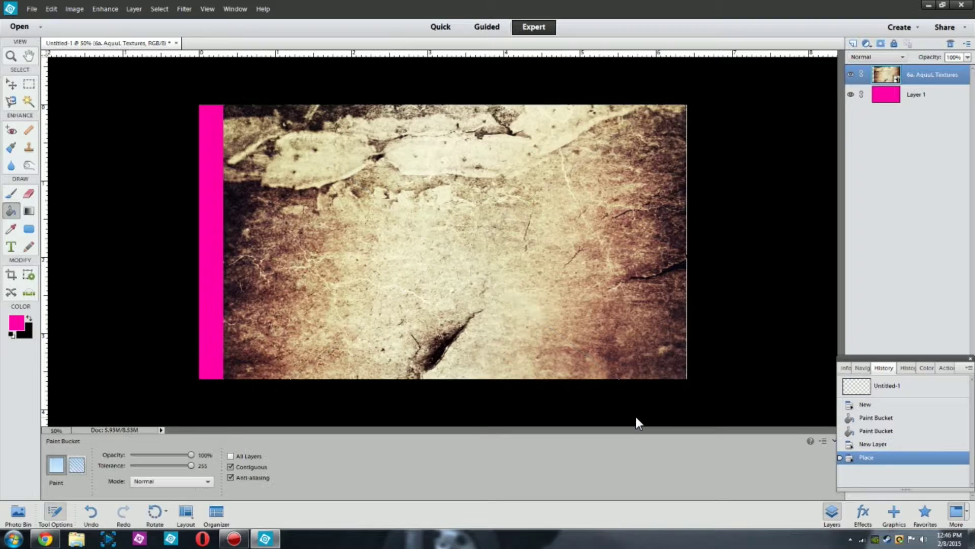
Simplify the texture layer and stretch it with the Move tool to hide the pink strip
{"action": "left_click", "coordinate": [438, 333]}
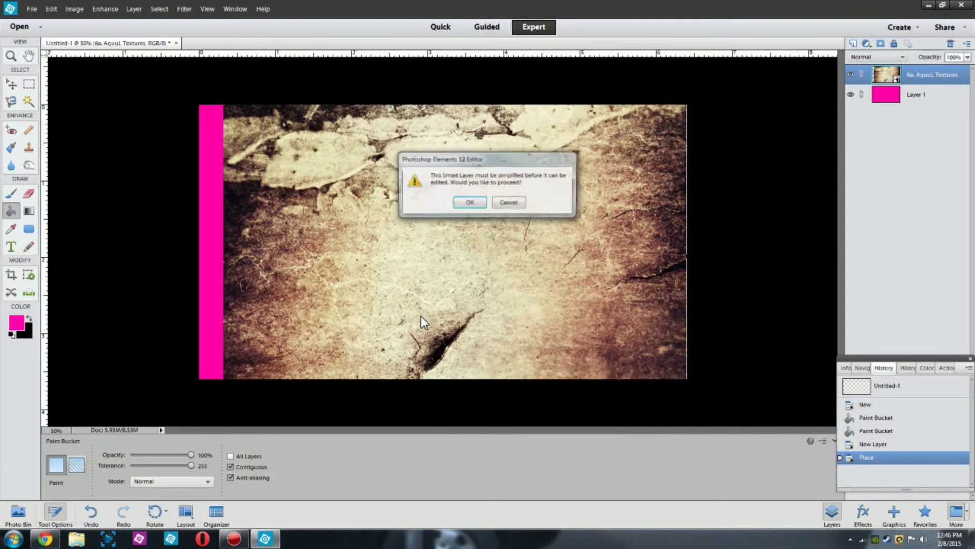
{"action": "left_click", "coordinate": [470, 203]}
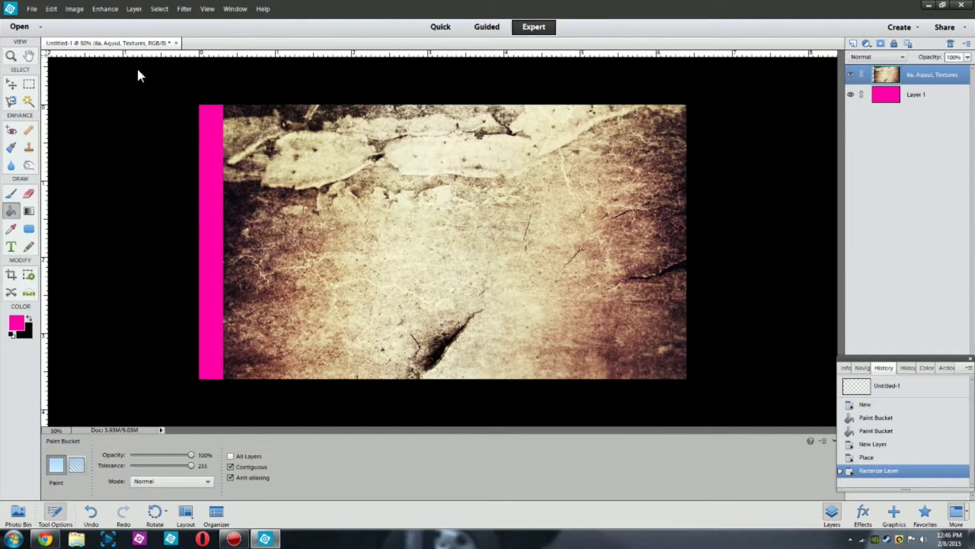
{"action": "left_click", "coordinate": [11, 83]}
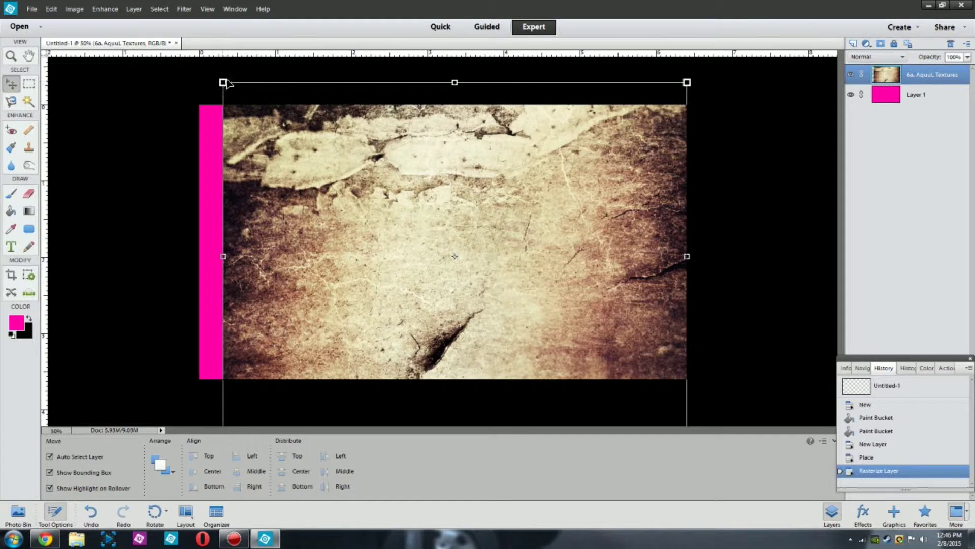
{"action": "left_click", "coordinate": [224, 83]}
{"action": "key", "text": "ctrl+minus"}
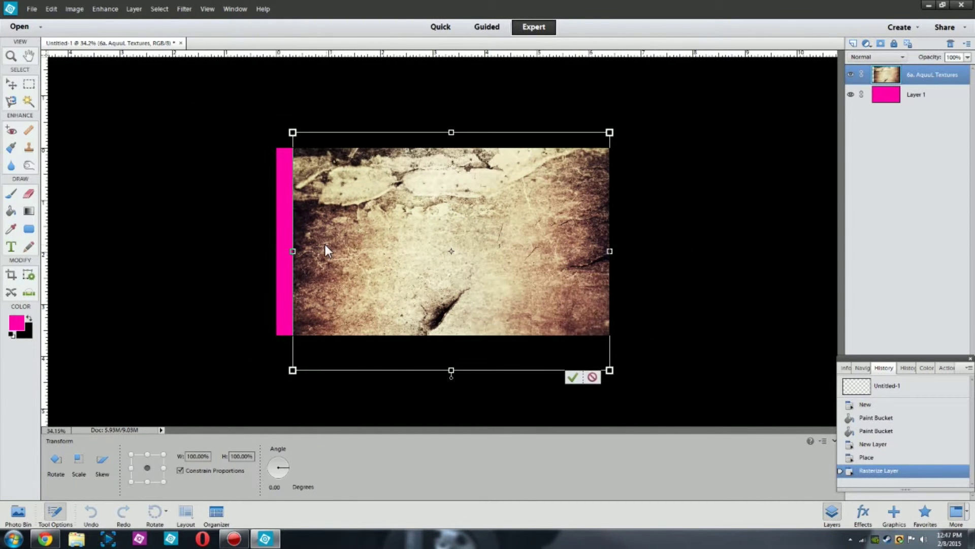
{"action": "left_click_drag", "start_coordinate": [346, 288], "coordinate": [332, 287]}
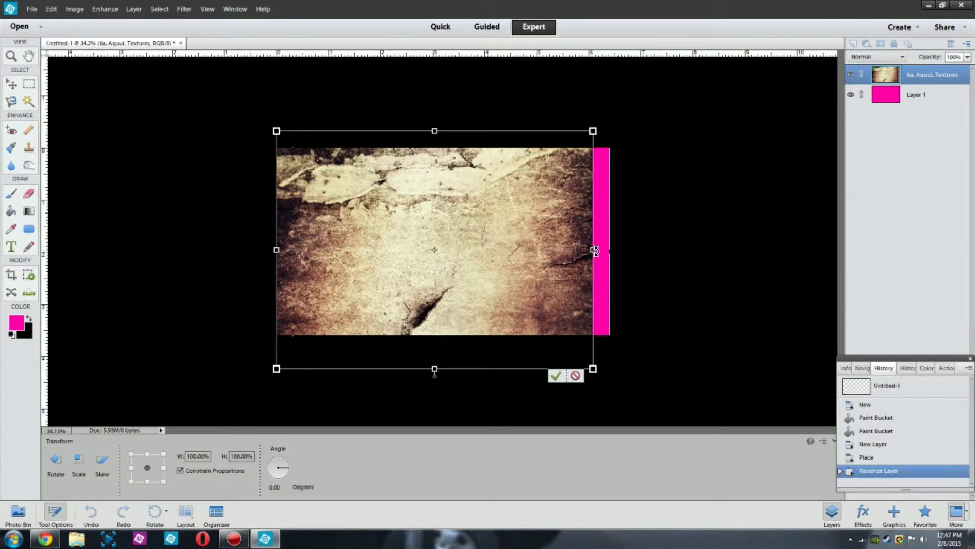
{"action": "left_click_drag", "start_coordinate": [592, 250], "coordinate": [610, 249]}
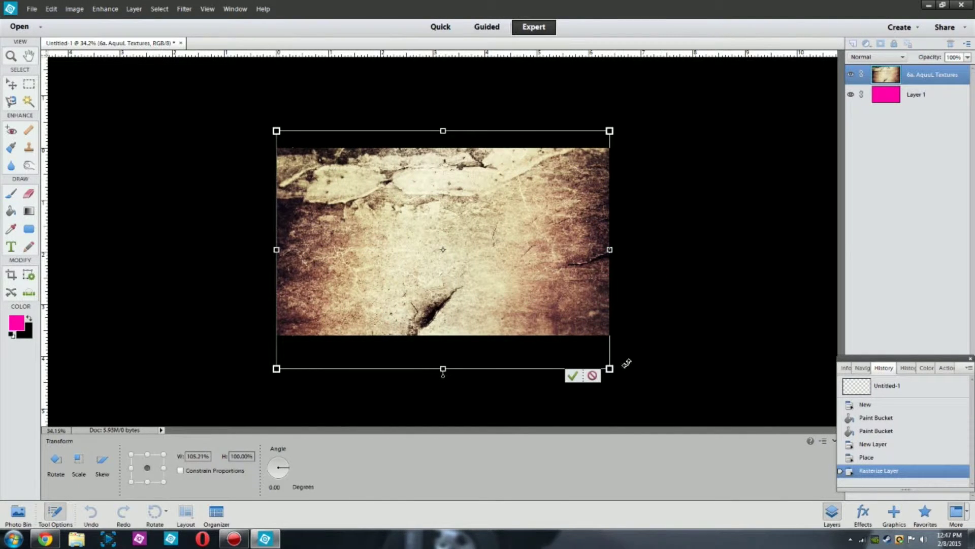
{"action": "left_click", "coordinate": [573, 375]}
{"action": "key", "text": "ctrl+plus"}
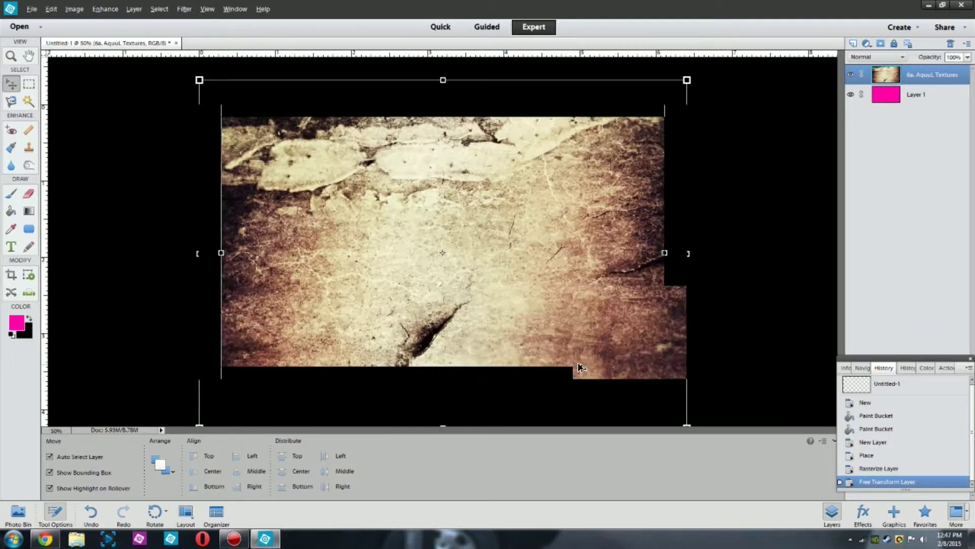
Try Overlay and Soft Light, then set the texture layer's blend mode to Hard Light
{"action": "left_click", "coordinate": [882, 57]}
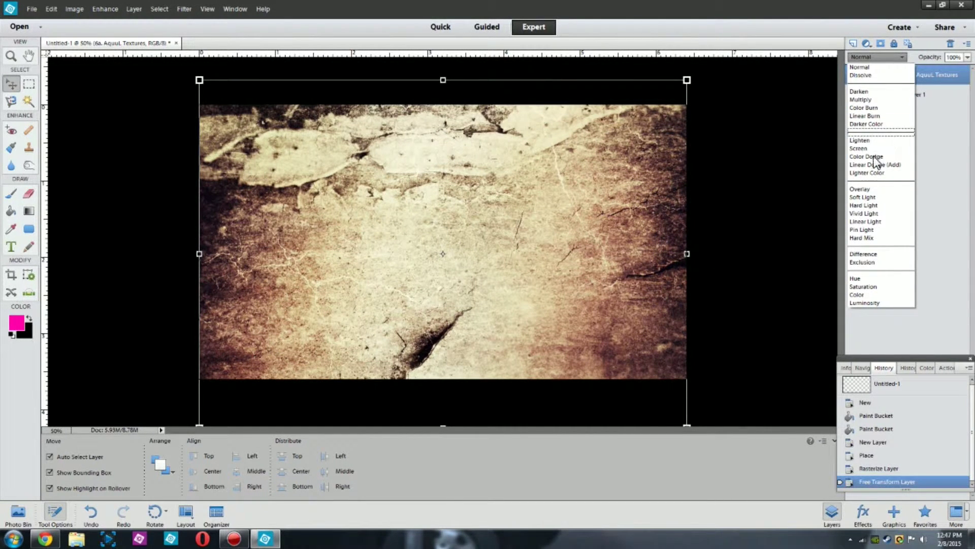
{"action": "left_click", "coordinate": [873, 190]}
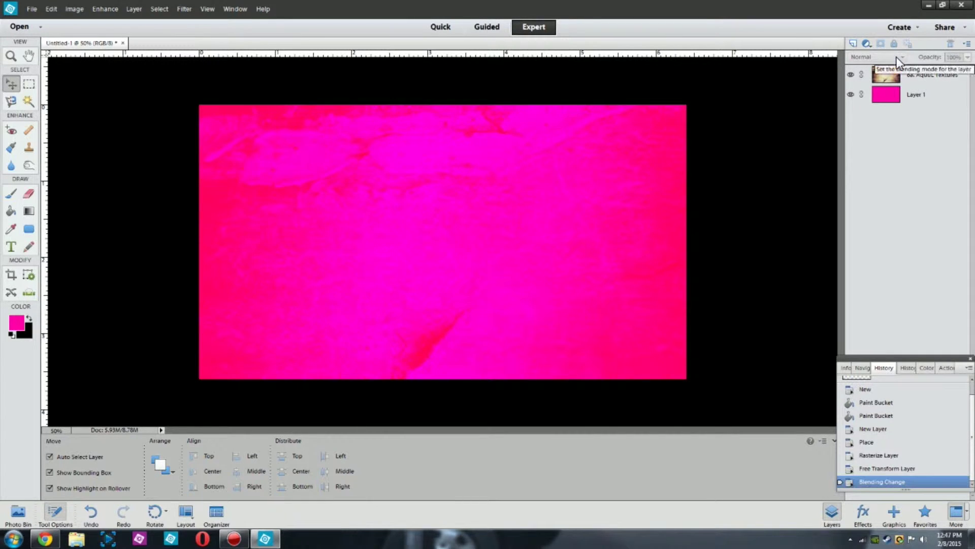
{"action": "left_click", "coordinate": [914, 78]}
{"action": "left_click", "coordinate": [903, 57]}
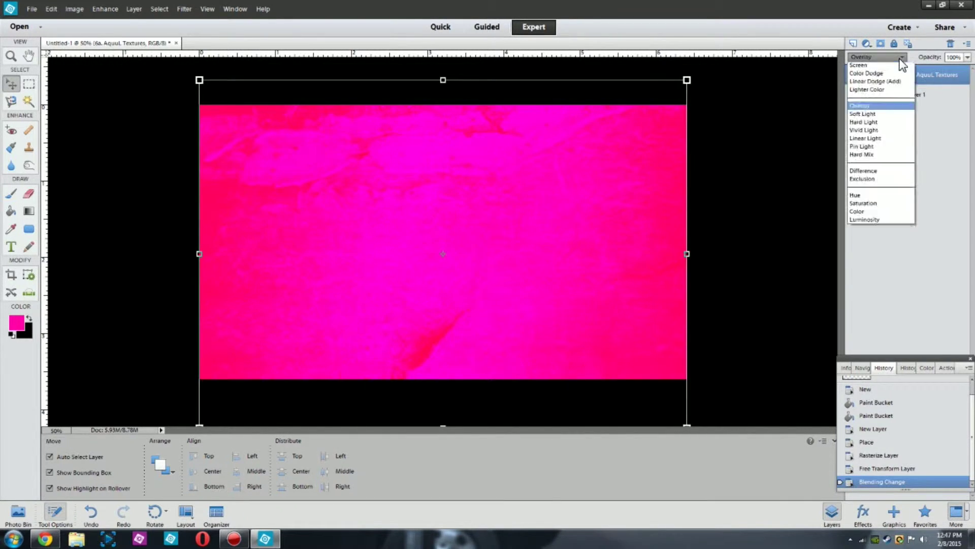
{"action": "left_click", "coordinate": [865, 200]}
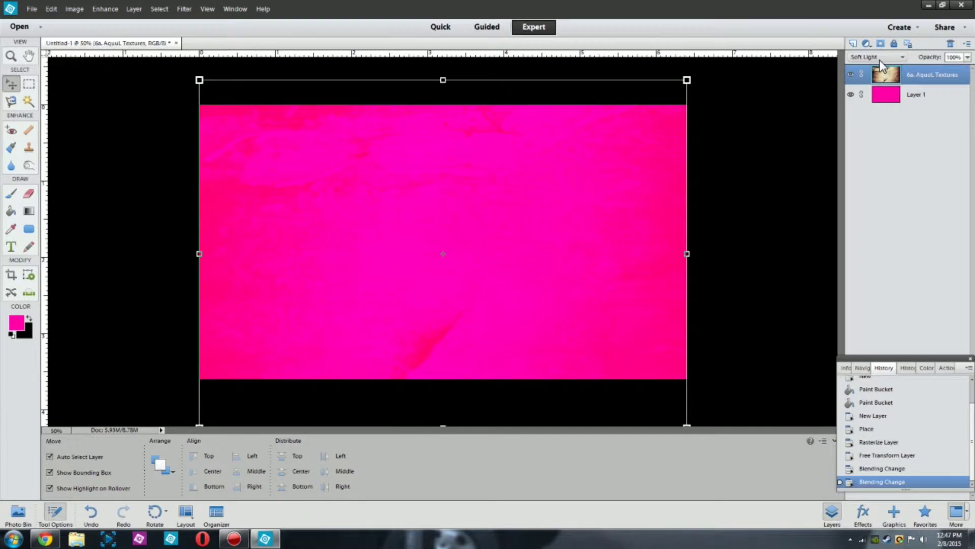
{"action": "left_click", "coordinate": [881, 57]}
{"action": "left_click", "coordinate": [869, 206]}
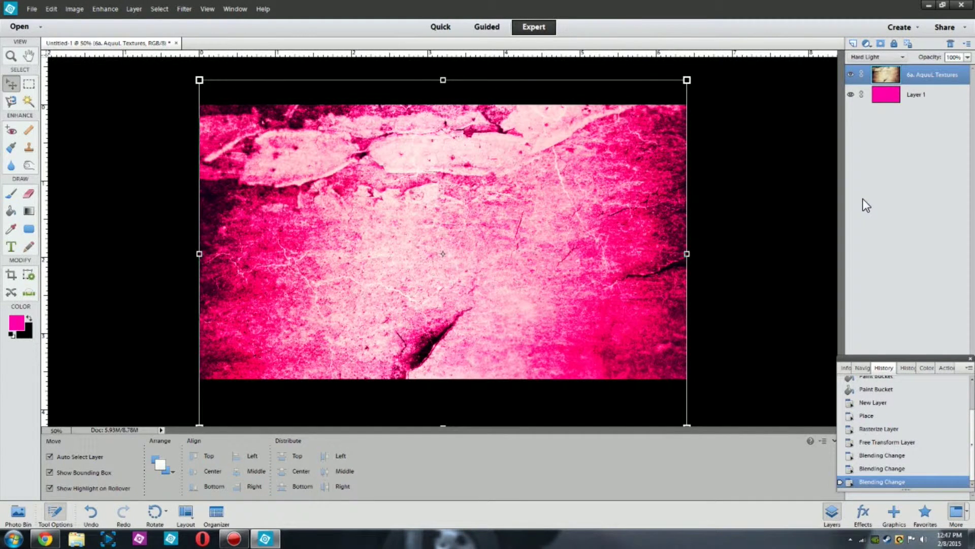
Type 'Sample' on the canvas in the Impact font, coloured yellow
{"action": "left_click", "coordinate": [15, 244]}
{"action": "left_click", "coordinate": [398, 138]}
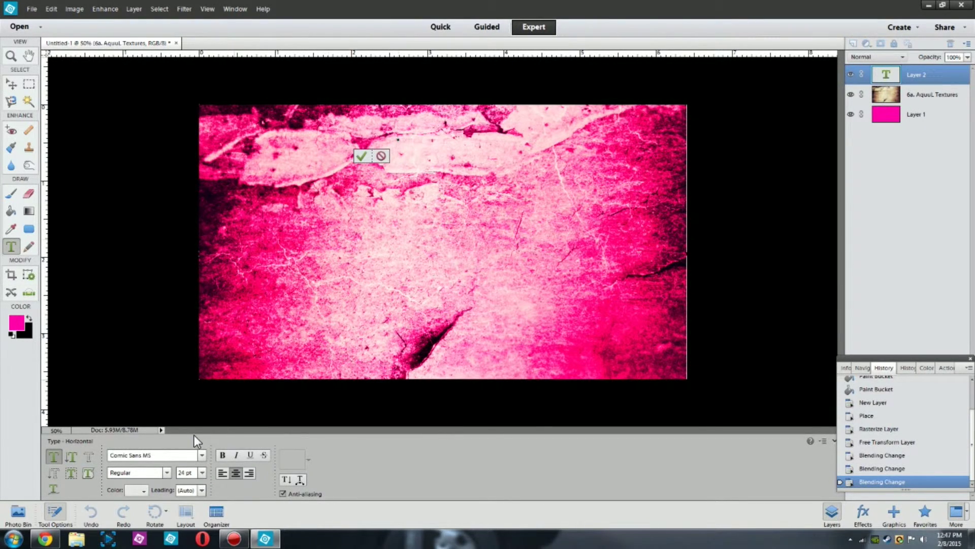
{"action": "left_click", "coordinate": [201, 455]}
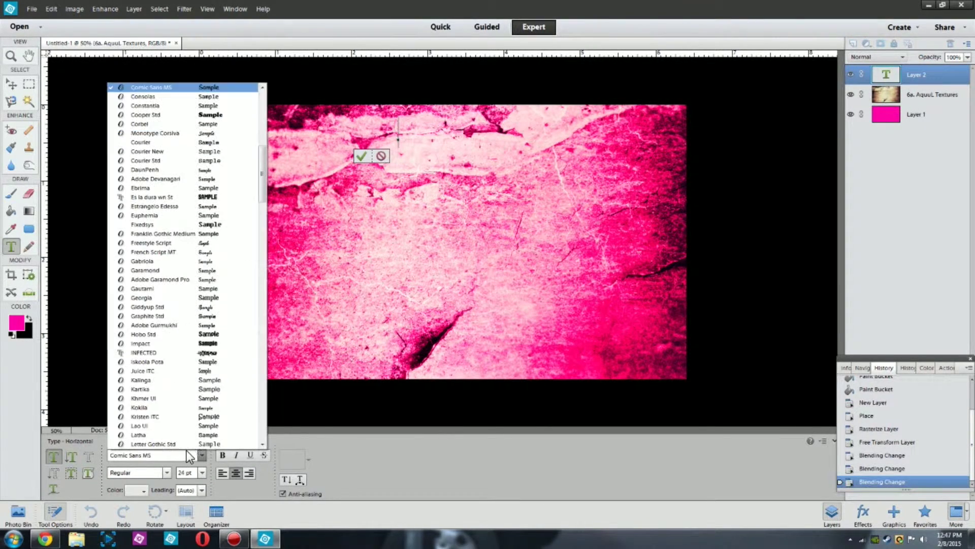
{"action": "left_click", "coordinate": [212, 344]}
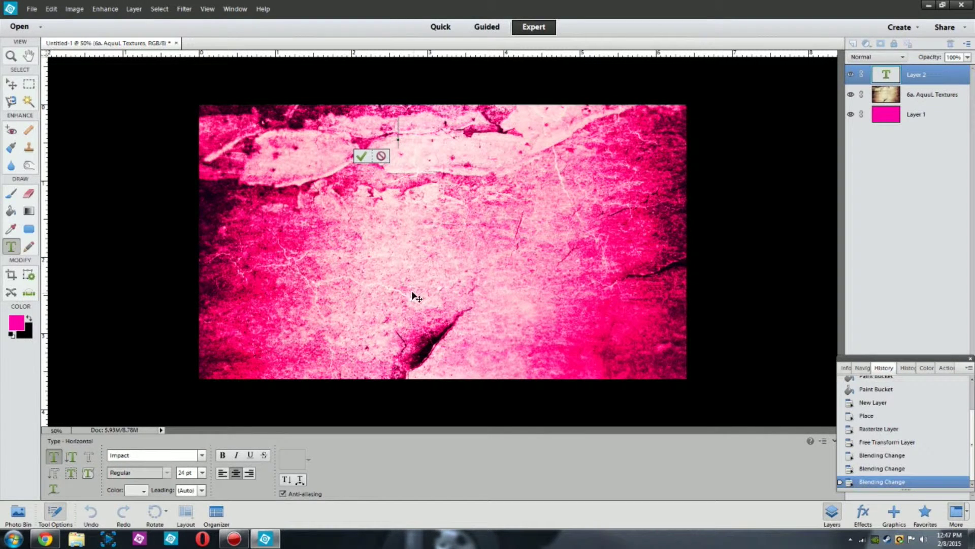
{"action": "type", "text": "Sample"}
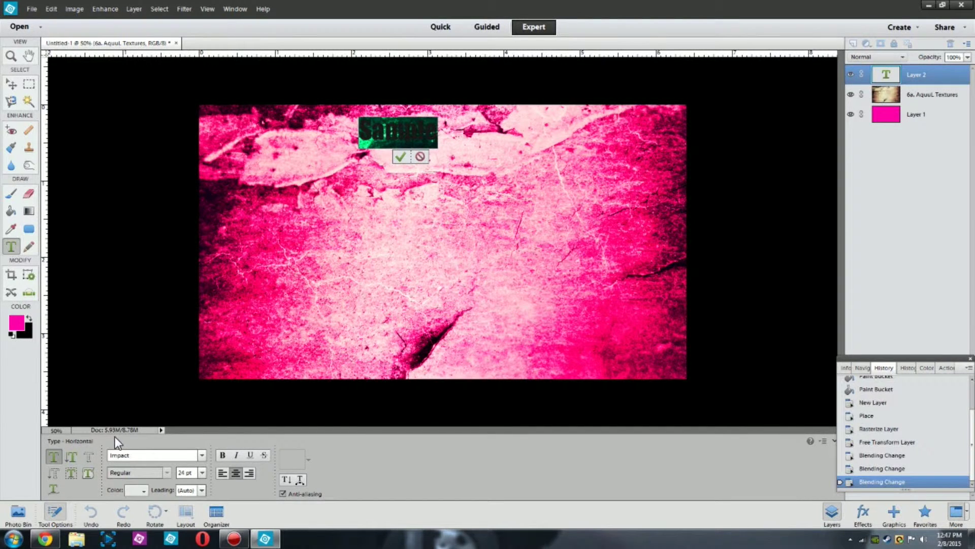
{"action": "left_click", "coordinate": [144, 491]}
{"action": "left_click", "coordinate": [92, 425]}
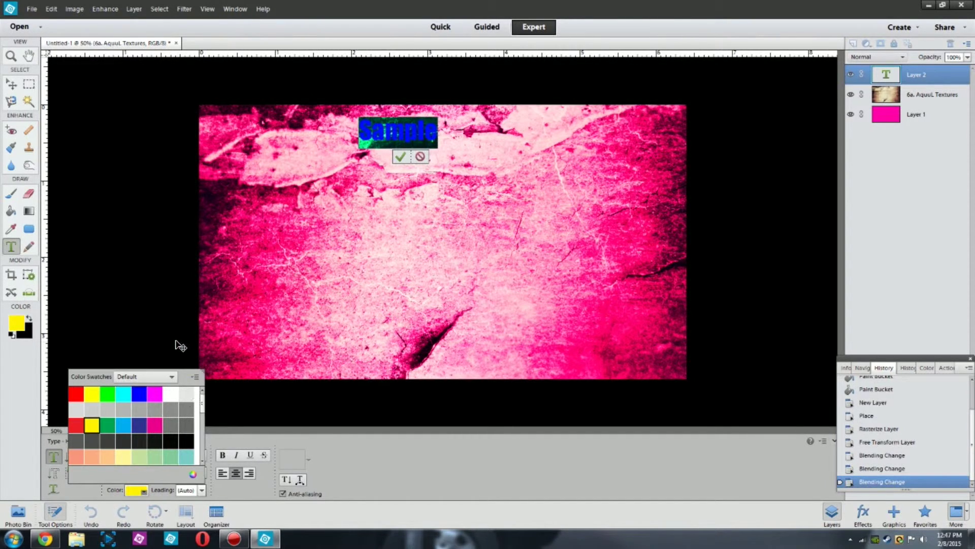
{"action": "left_click", "coordinate": [400, 157]}
Enlarge the Sample text about threefold and move it toward the canvas centre
{"action": "key", "text": "v"}
{"action": "left_click_drag", "start_coordinate": [437, 144], "coordinate": [631, 257]}
{"action": "left_click_drag", "start_coordinate": [538, 197], "coordinate": [457, 143]}
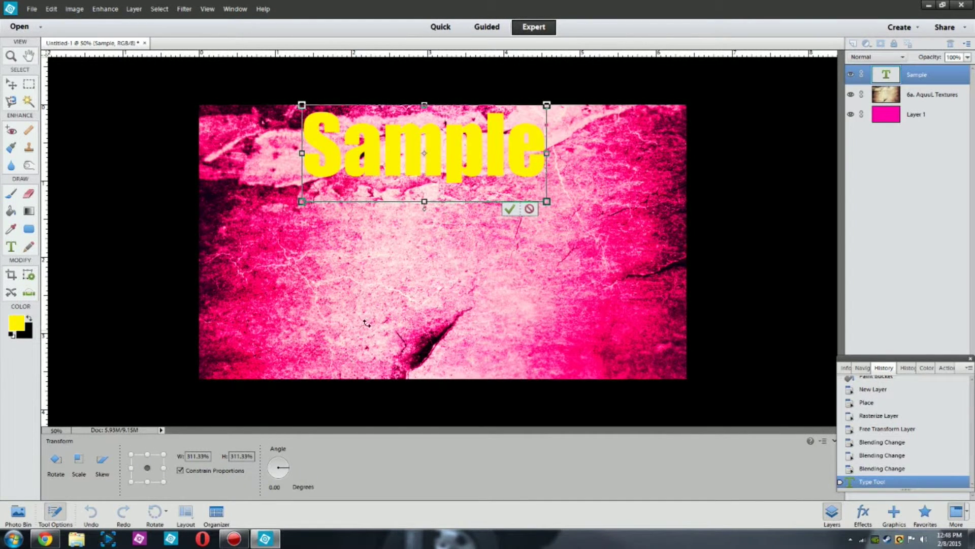
{"action": "left_click_drag", "start_coordinate": [436, 161], "coordinate": [453, 218]}
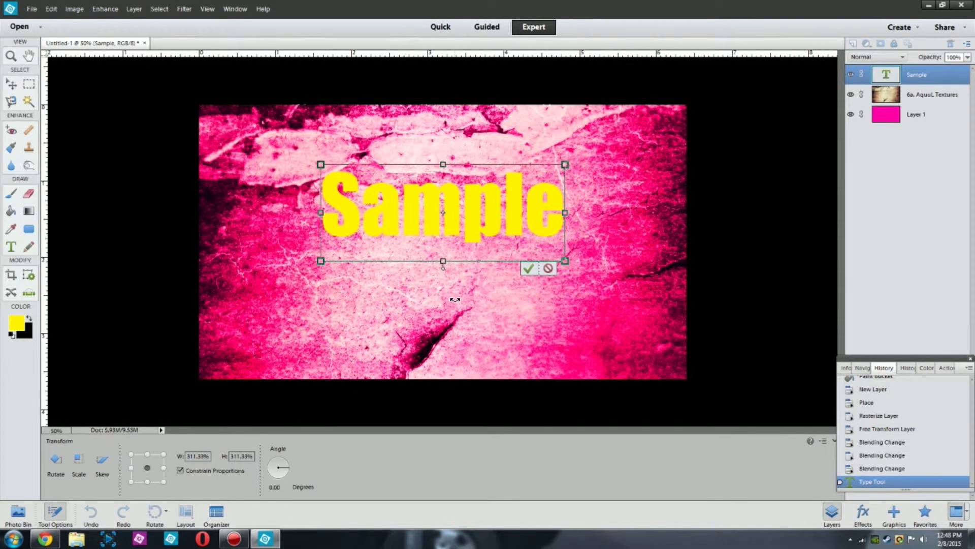
{"action": "left_click", "coordinate": [528, 267]}
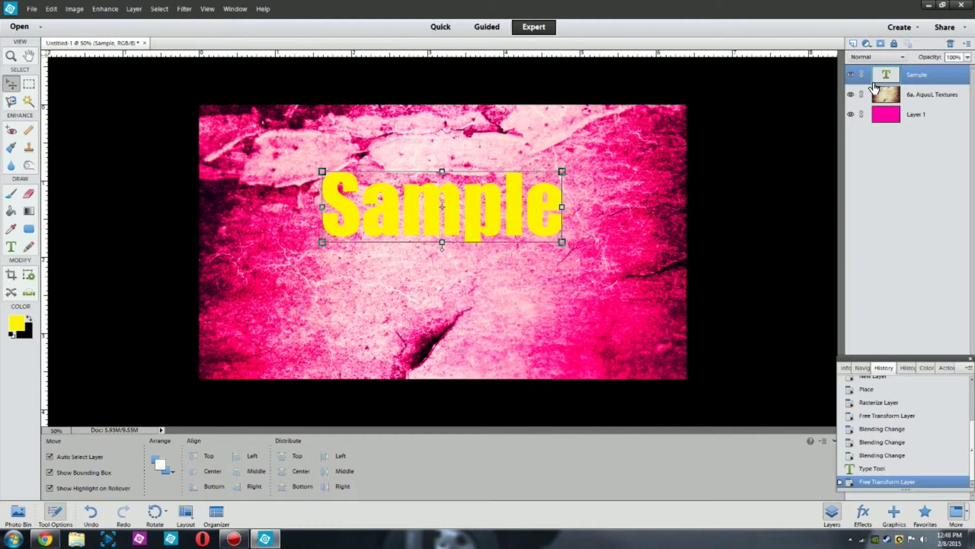
Delete the pink Layer 1 and the texture layer
{"action": "left_click", "coordinate": [931, 117]}
{"action": "key", "text": "Delete"}
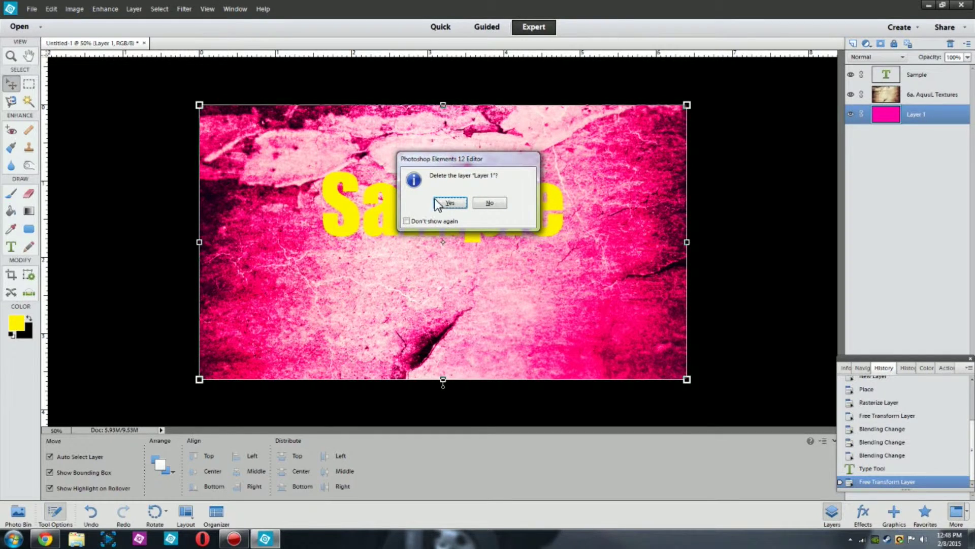
{"action": "key", "text": "Return"}
{"action": "key", "text": "Delete"}
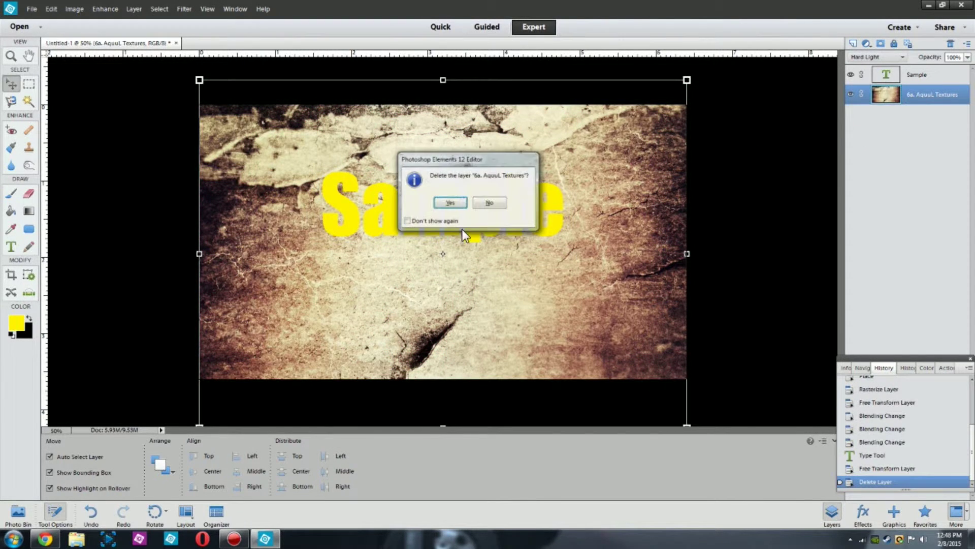
{"action": "left_click", "coordinate": [449, 198]}
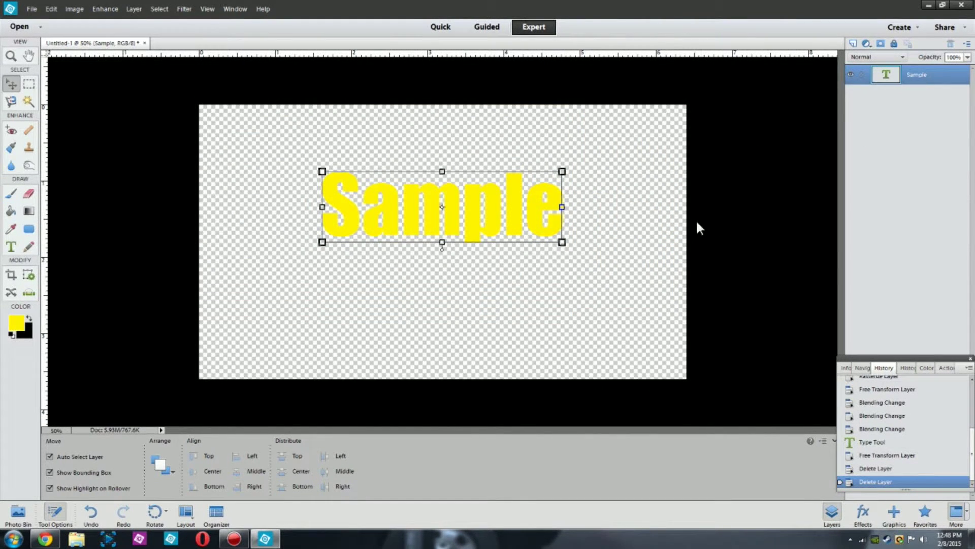
Hide the Sample text and add a new empty layer beneath it
{"action": "left_click", "coordinate": [852, 77]}
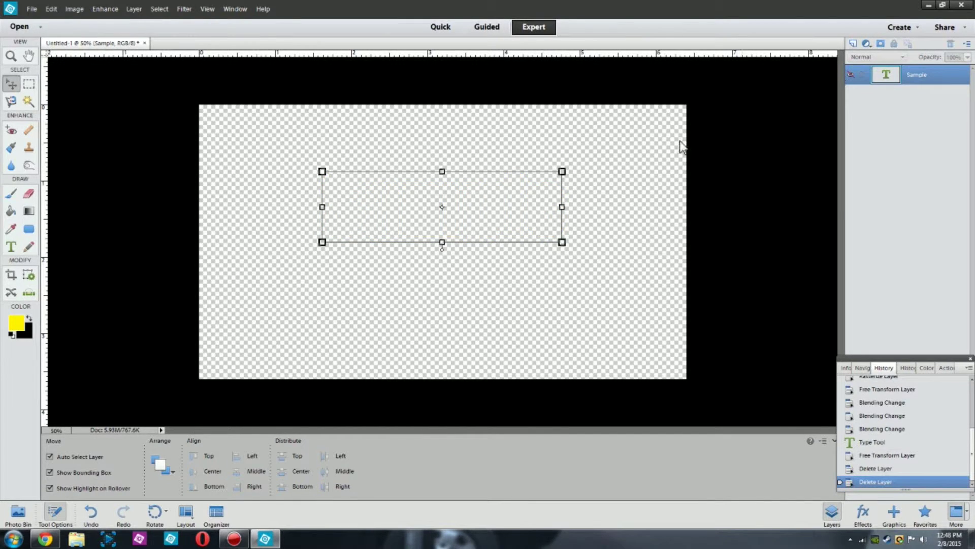
{"action": "left_click", "coordinate": [854, 44]}
{"action": "left_click_drag", "start_coordinate": [922, 76], "coordinate": [863, 167]}
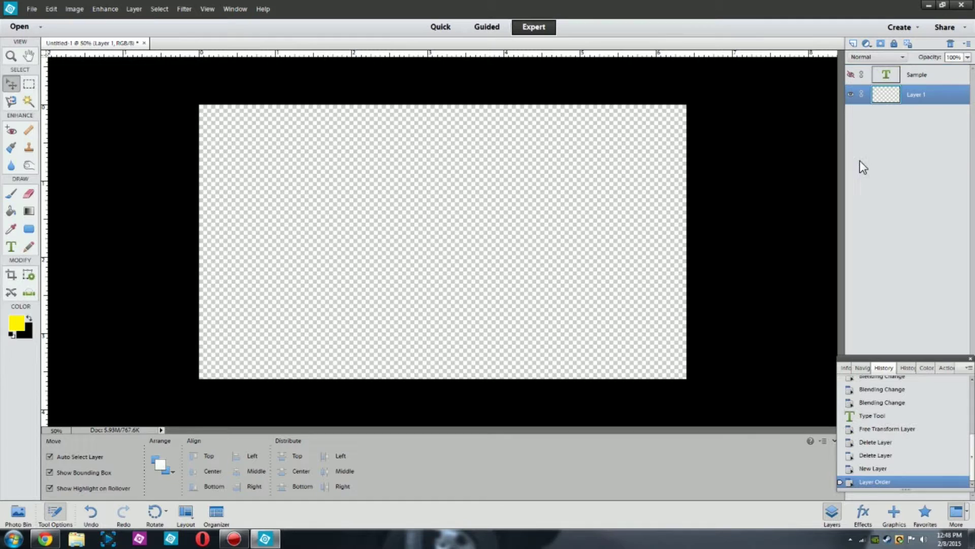
Try several hues in the Color Picker, then set the foreground colour to a vivid blue
{"action": "left_click", "coordinate": [17, 322]}
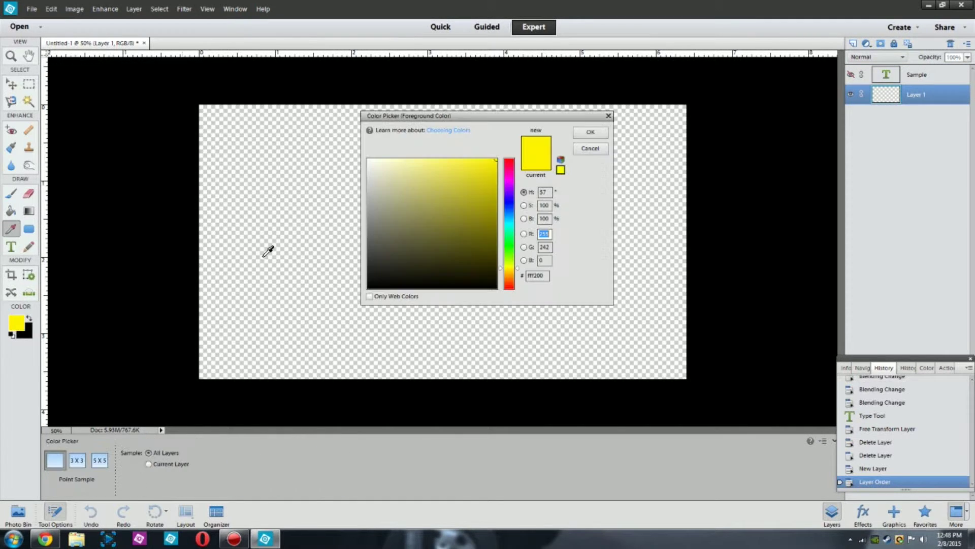
{"action": "left_click", "coordinate": [464, 201]}
{"action": "left_click", "coordinate": [466, 182]}
{"action": "left_click", "coordinate": [508, 173]}
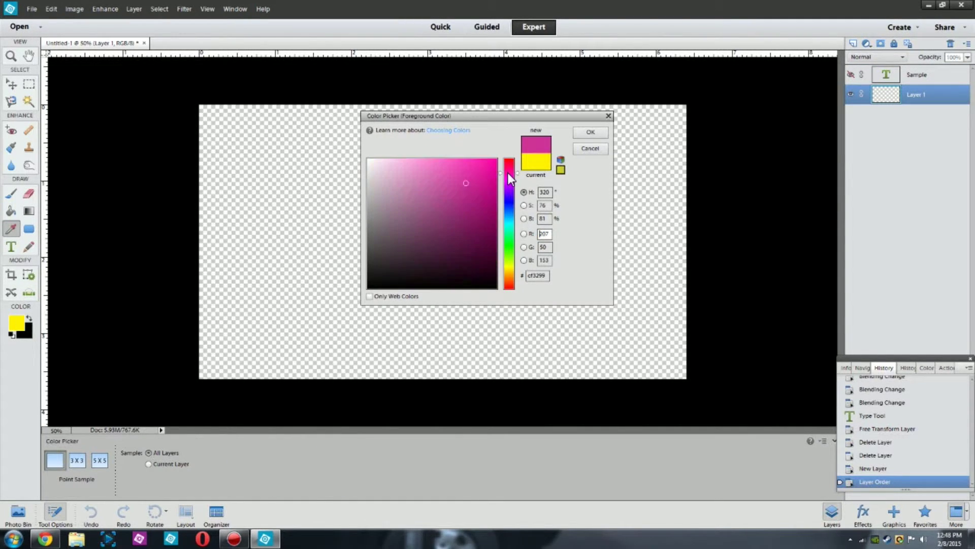
{"action": "left_click_drag", "start_coordinate": [472, 196], "coordinate": [469, 203]}
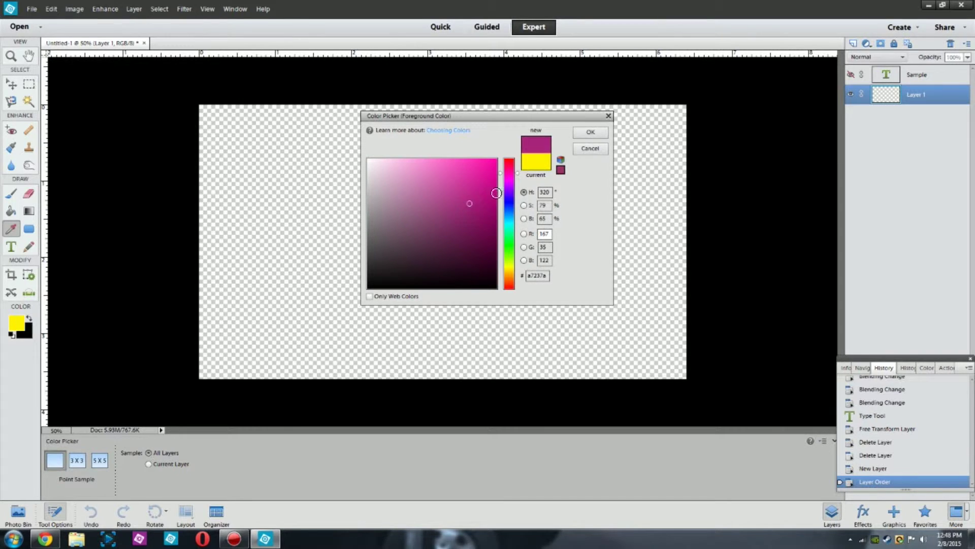
{"action": "left_click", "coordinate": [508, 165]}
{"action": "left_click_drag", "start_coordinate": [491, 161], "coordinate": [495, 156]}
{"action": "left_click", "coordinate": [508, 201]}
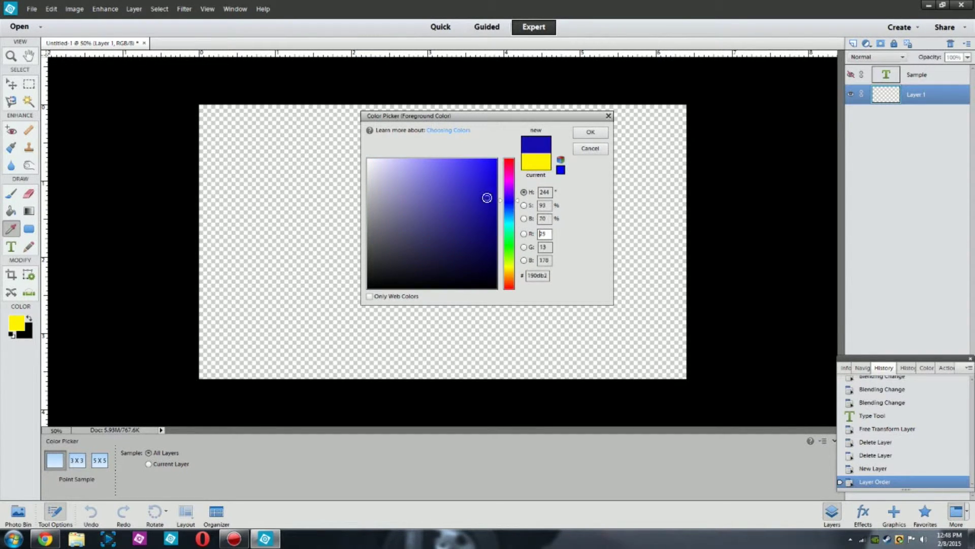
{"action": "left_click_drag", "start_coordinate": [486, 196], "coordinate": [484, 234]}
{"action": "left_click", "coordinate": [540, 164]}
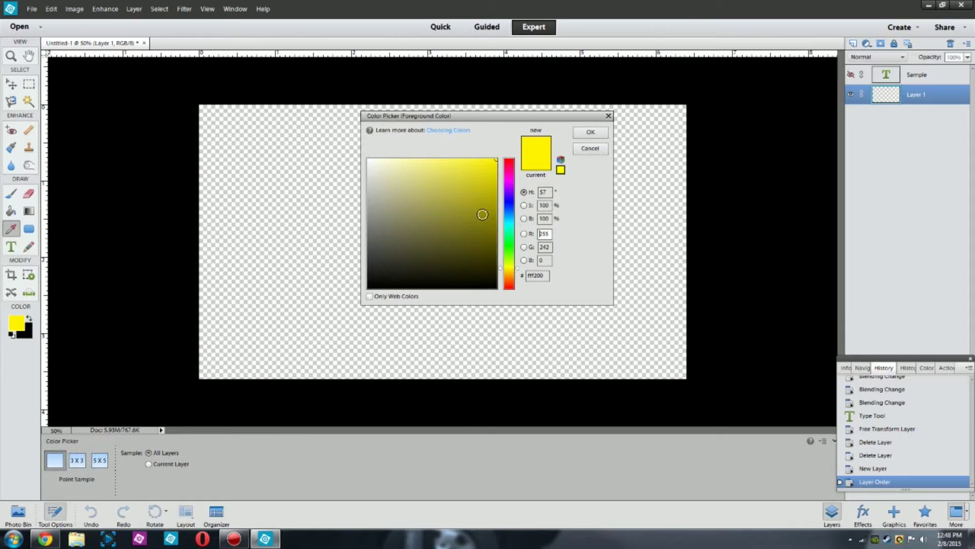
{"action": "left_click", "coordinate": [492, 207]}
{"action": "left_click", "coordinate": [512, 201]}
{"action": "mouse_move", "coordinate": [494, 186]}
{"action": "left_mouse_down"}
{"action": "mouse_move", "coordinate": [497, 174]}
{"action": "mouse_move", "coordinate": [490, 188]}
{"action": "left_mouse_up"}
{"action": "left_click", "coordinate": [580, 133]}
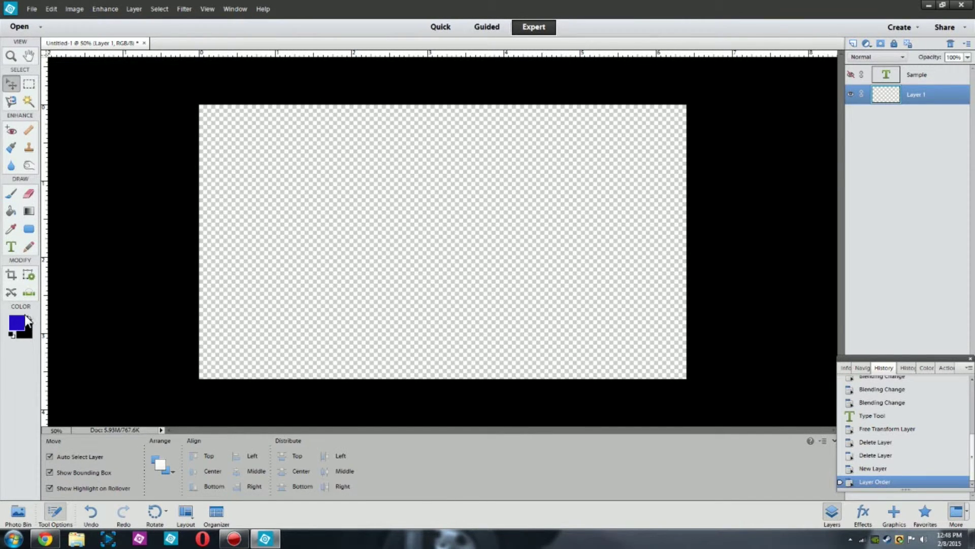
Swap the swatches so the darker blue is background, then pick a bright blue (H 241) foreground
{"action": "left_click", "coordinate": [27, 318]}
{"action": "left_click", "coordinate": [16, 323]}
{"action": "mouse_move", "coordinate": [514, 208]}
{"action": "left_mouse_down"}
{"action": "mouse_move", "coordinate": [510, 165]}
{"action": "mouse_move", "coordinate": [488, 223]}
{"action": "left_mouse_up"}
{"action": "left_click", "coordinate": [483, 174]}
{"action": "left_click", "coordinate": [508, 200]}
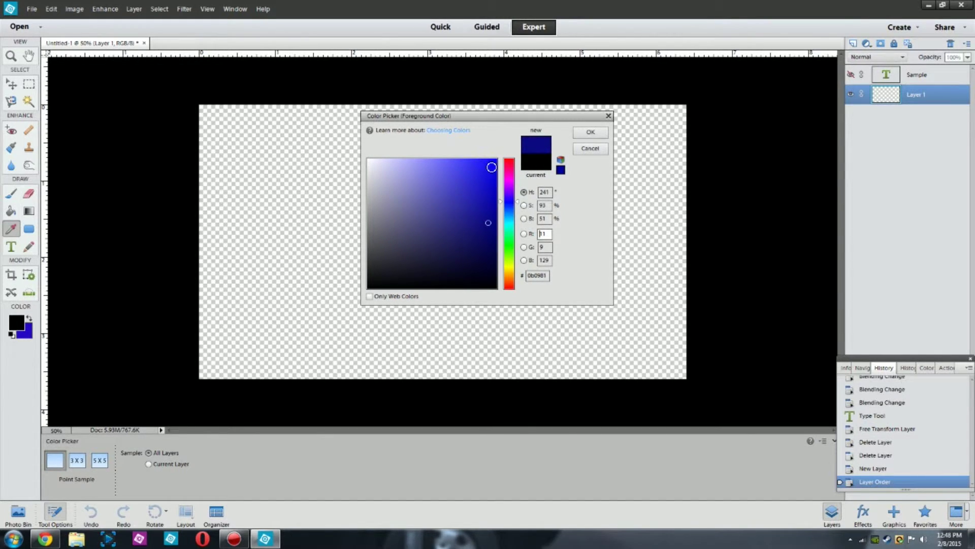
{"action": "left_click", "coordinate": [561, 169]}
{"action": "left_click", "coordinate": [579, 132]}
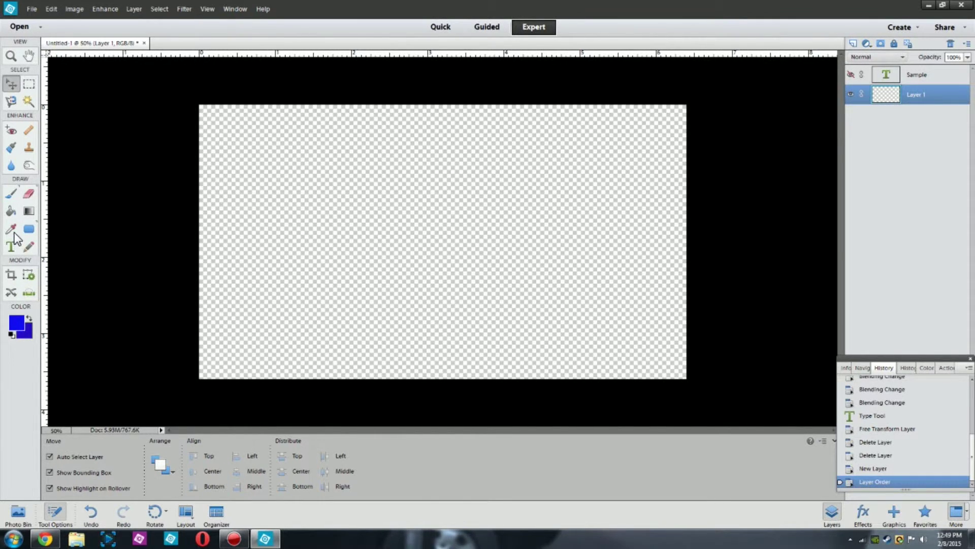
Stamp the 1920 burst brush preset at 2500 px once at the canvas centre
{"action": "left_click", "coordinate": [11, 193]}
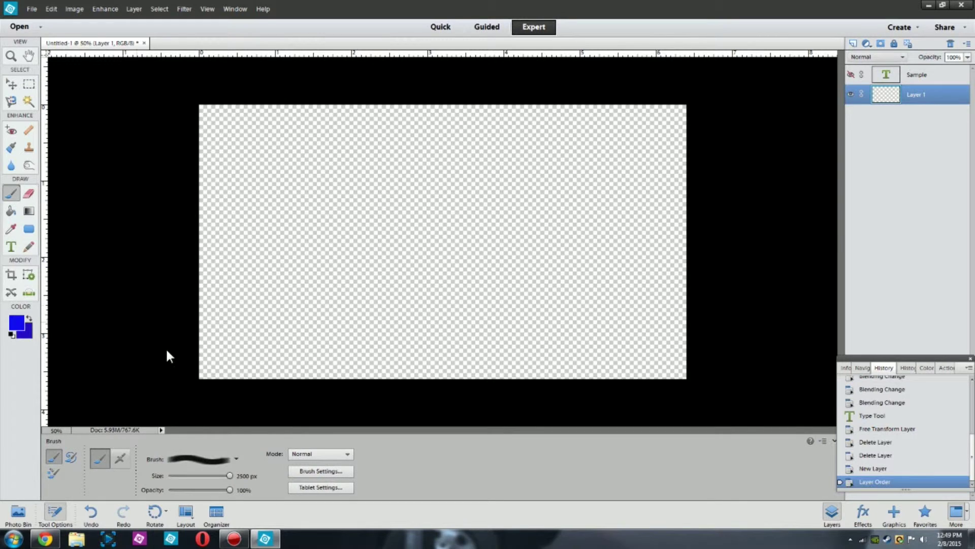
{"action": "left_click", "coordinate": [237, 461]}
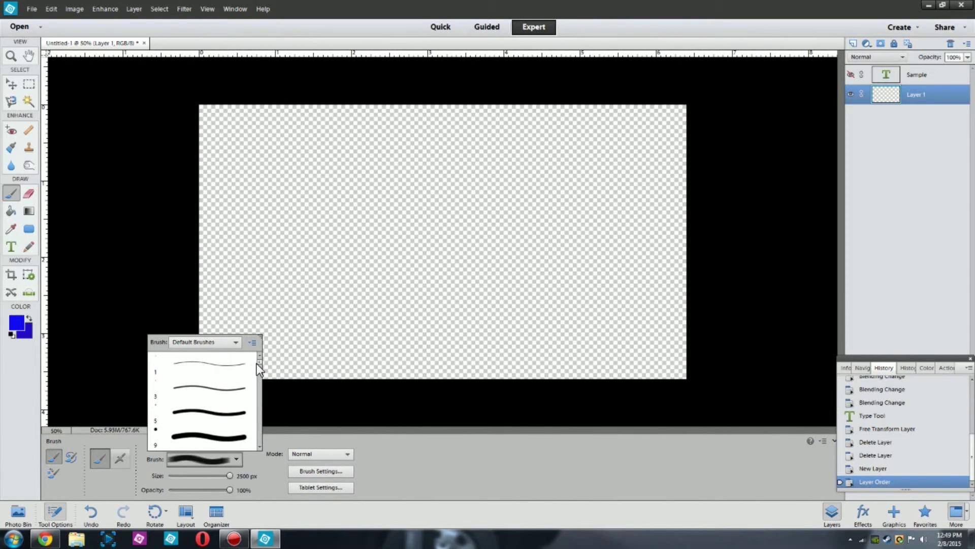
{"action": "left_click_drag", "start_coordinate": [257, 362], "coordinate": [254, 452]}
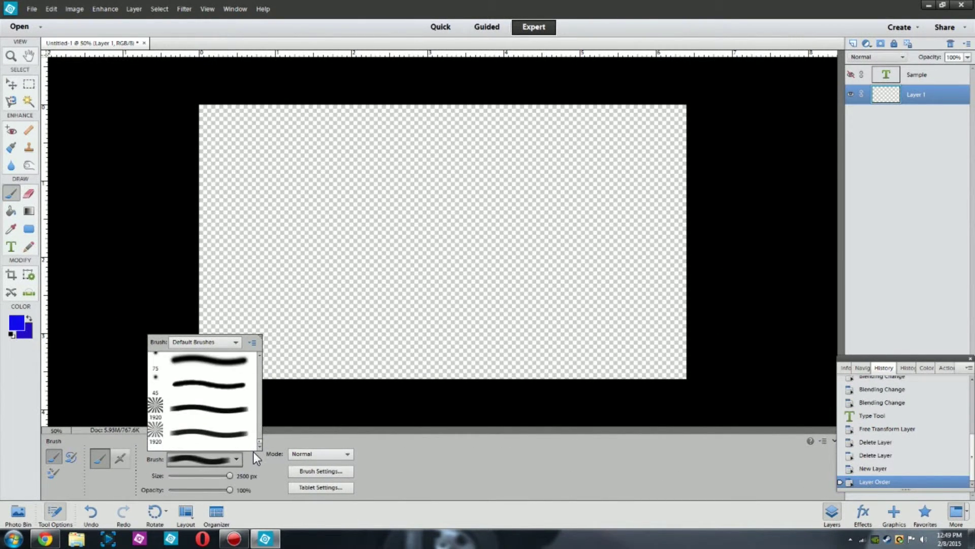
{"action": "left_click", "coordinate": [160, 406]}
{"action": "double_click", "coordinate": [246, 413]}
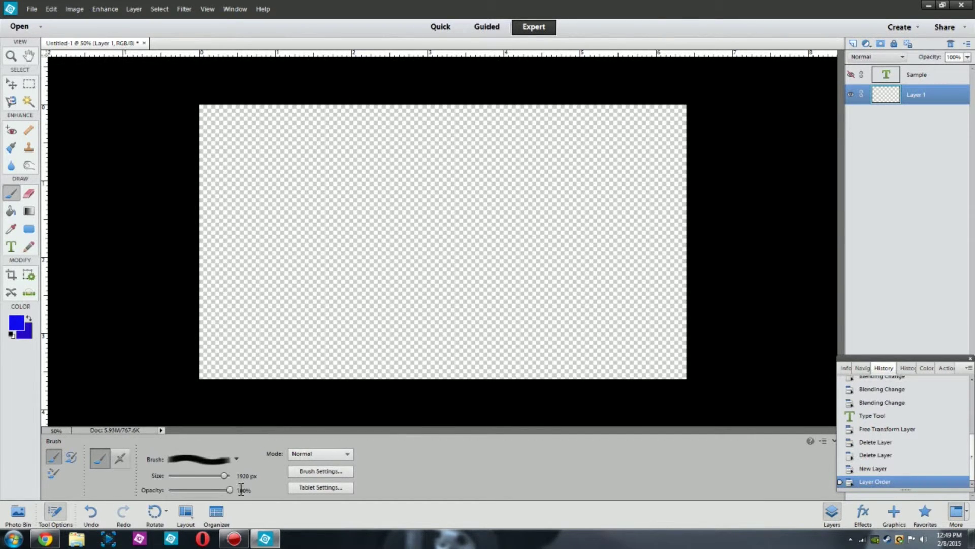
{"action": "left_click_drag", "start_coordinate": [224, 474], "coordinate": [231, 475]}
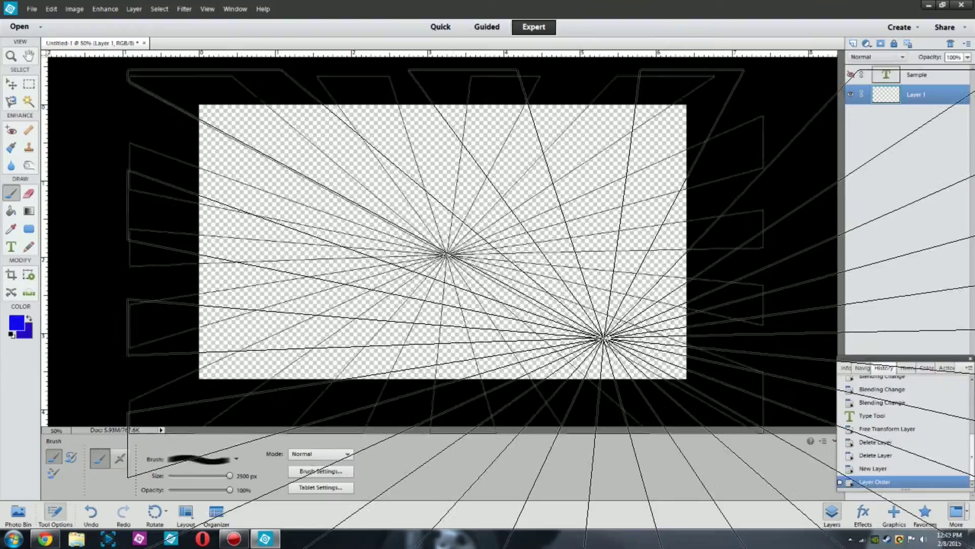
{"action": "left_click", "coordinate": [430, 251]}
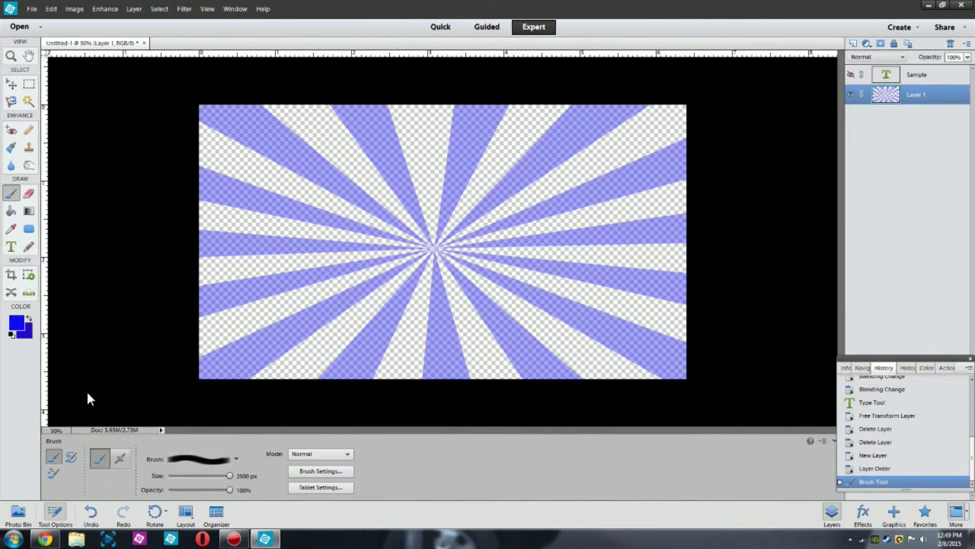
Test the Color Replacement and Impressionist brushes on the sunburst, then undo the strokes
{"action": "left_click", "coordinate": [67, 458]}
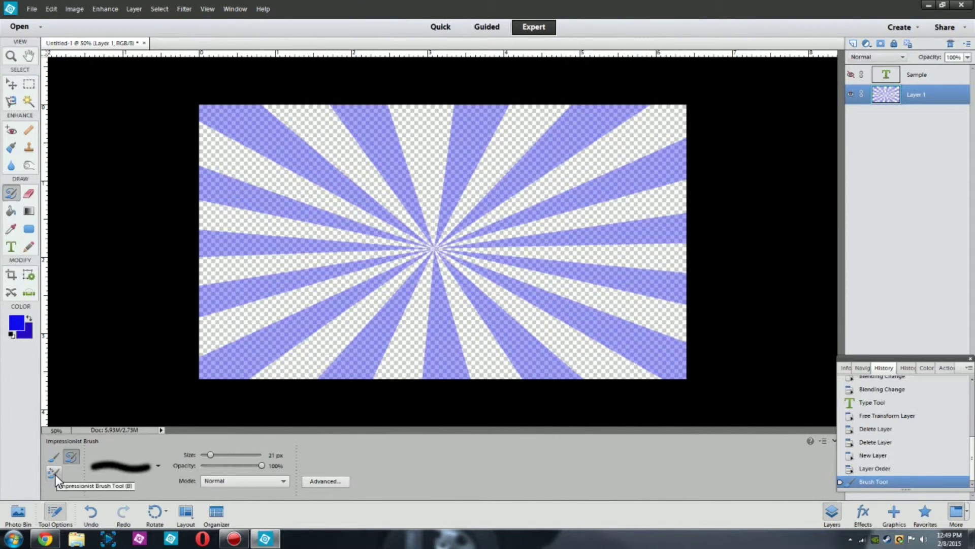
{"action": "left_click", "coordinate": [54, 473]}
{"action": "left_click", "coordinate": [354, 236]}
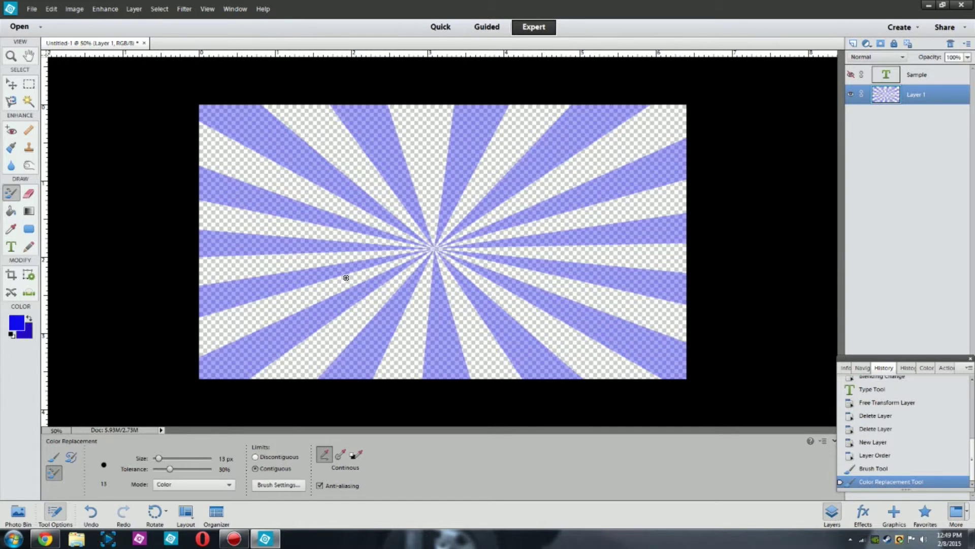
{"action": "left_click", "coordinate": [416, 247]}
{"action": "left_click", "coordinate": [70, 455]}
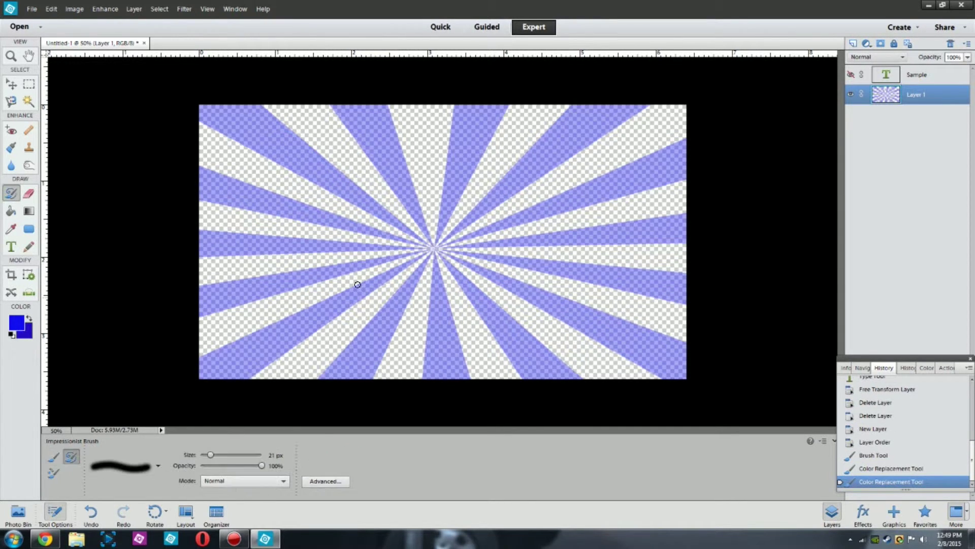
{"action": "left_click", "coordinate": [378, 269]}
{"action": "mouse_move", "coordinate": [377, 263]}
{"action": "left_mouse_down"}
{"action": "mouse_move", "coordinate": [377, 293]}
{"action": "mouse_move", "coordinate": [452, 289]}
{"action": "mouse_move", "coordinate": [519, 264]}
{"action": "mouse_move", "coordinate": [514, 229]}
{"action": "mouse_move", "coordinate": [451, 214]}
{"action": "mouse_move", "coordinate": [386, 243]}
{"action": "mouse_move", "coordinate": [344, 318]}
{"action": "mouse_move", "coordinate": [408, 364]}
{"action": "mouse_move", "coordinate": [483, 341]}
{"action": "left_mouse_up"}
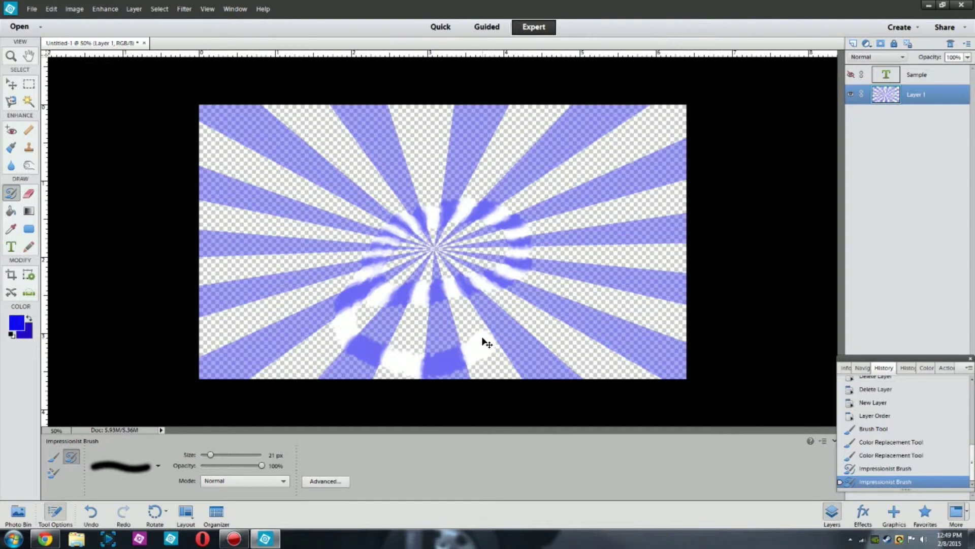
{"action": "key", "text": "ctrl+z"}
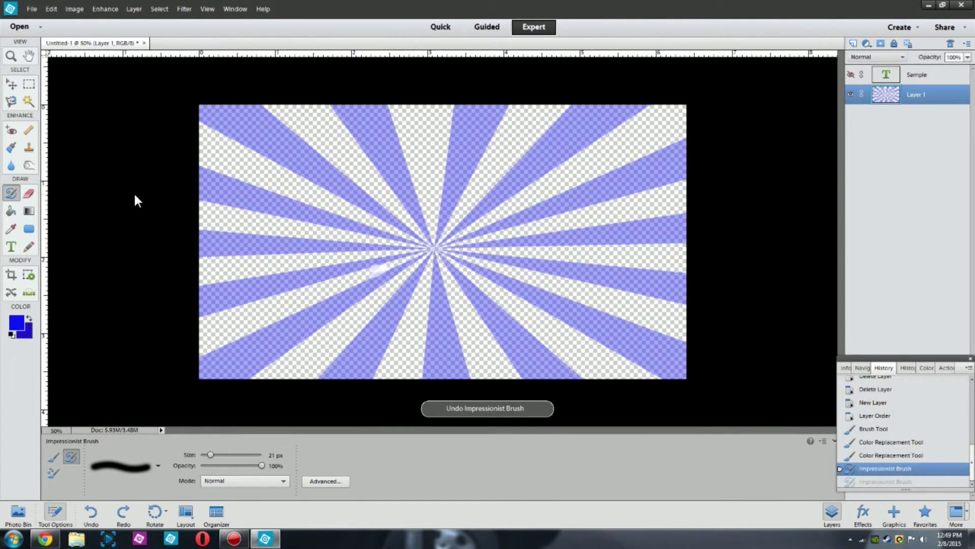
{"action": "key", "text": "ctrl+z"}
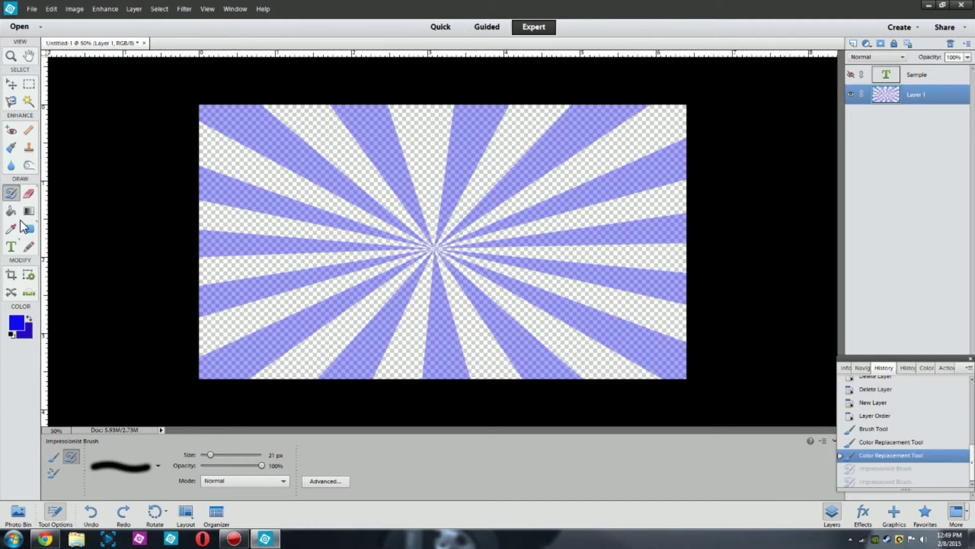
Undo an extra sunburst stamp and make the Sample text layer visible again
{"action": "left_click", "coordinate": [53, 455]}
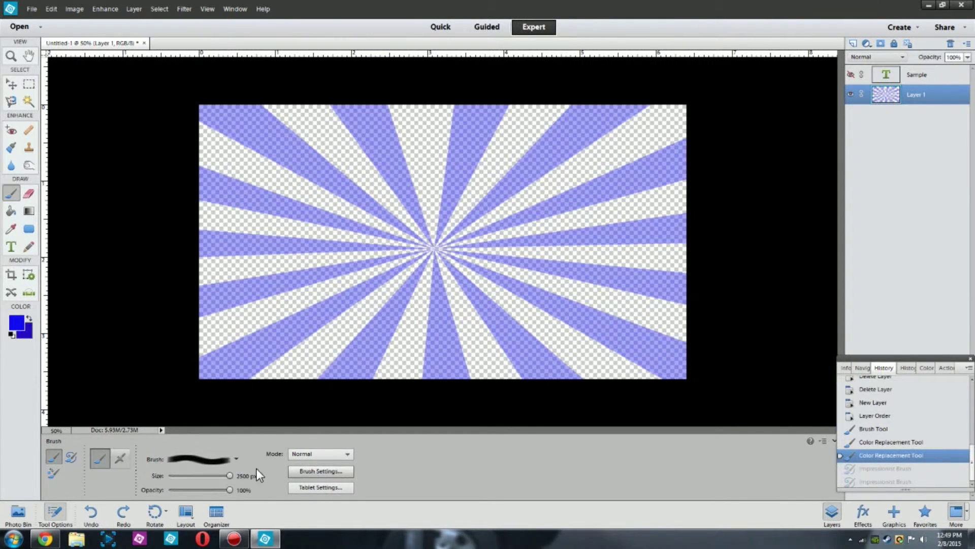
{"action": "left_click", "coordinate": [53, 473]}
{"action": "left_click", "coordinate": [53, 456]}
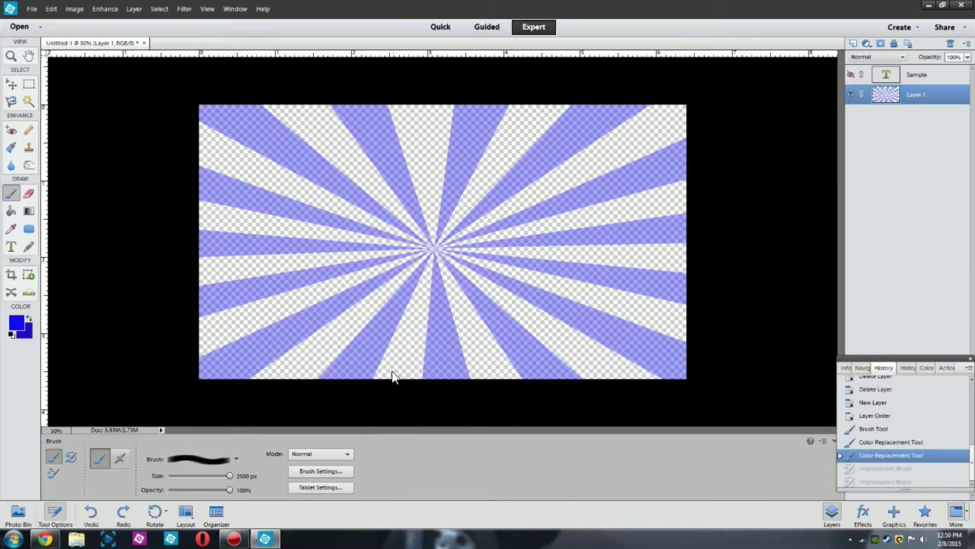
{"action": "mouse_move", "coordinate": [392, 376]}
{"action": "left_mouse_down"}
{"action": "mouse_move", "coordinate": [392, 348]}
{"action": "mouse_move", "coordinate": [598, 322]}
{"action": "mouse_move", "coordinate": [599, 348]}
{"action": "mouse_move", "coordinate": [744, 317]}
{"action": "left_mouse_up"}
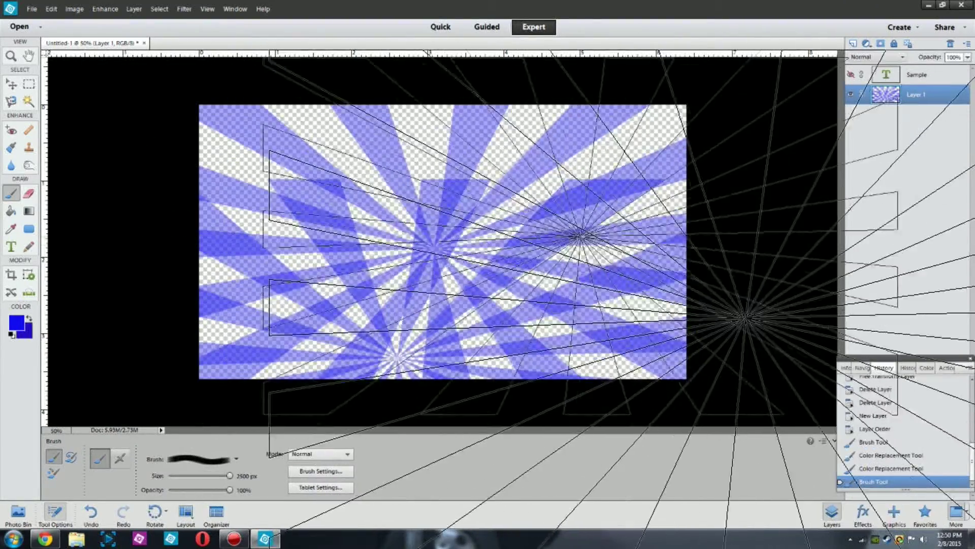
{"action": "key", "text": "ctrl+z"}
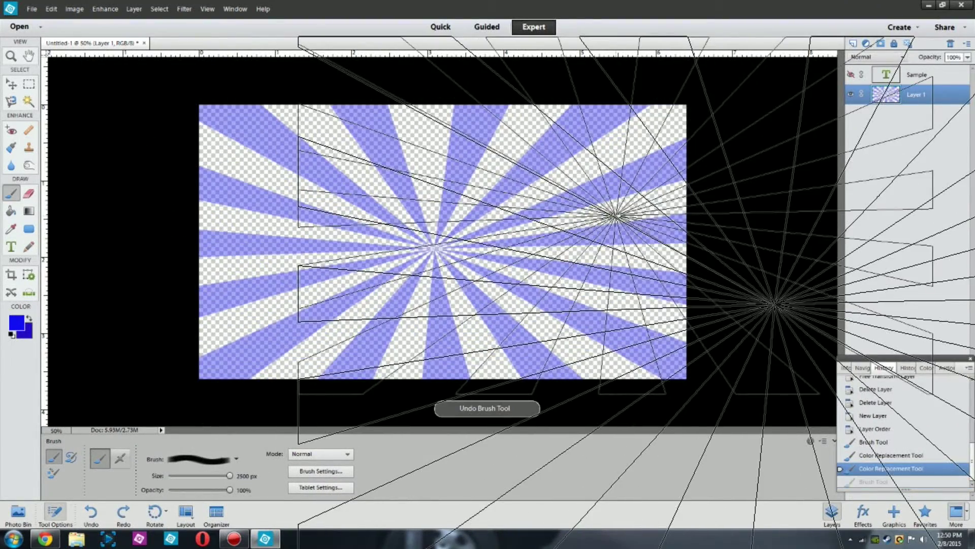
{"action": "left_click", "coordinate": [851, 75]}
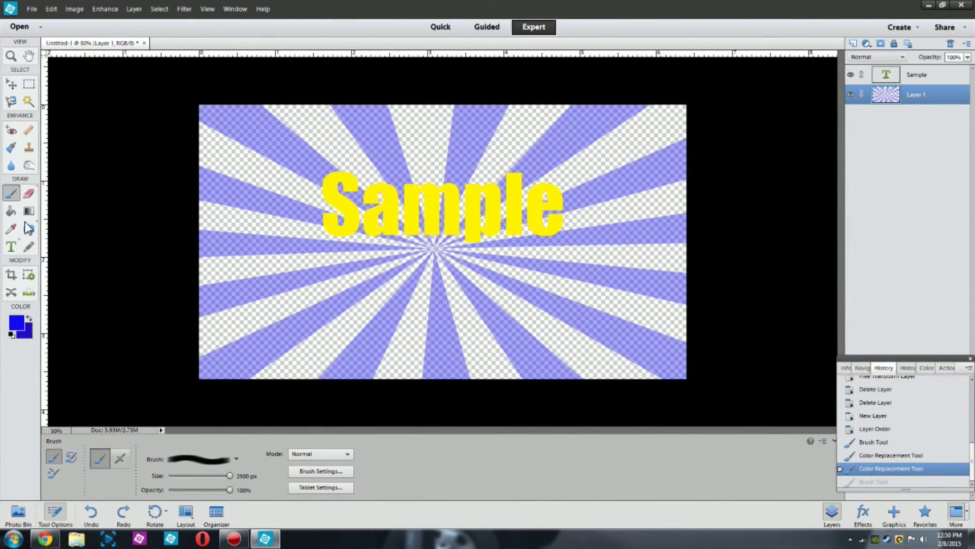
Fill the sunburst stripes solid blue, then add a blue-filled Layer 2 beneath Layer 1
{"action": "left_click", "coordinate": [7, 211]}
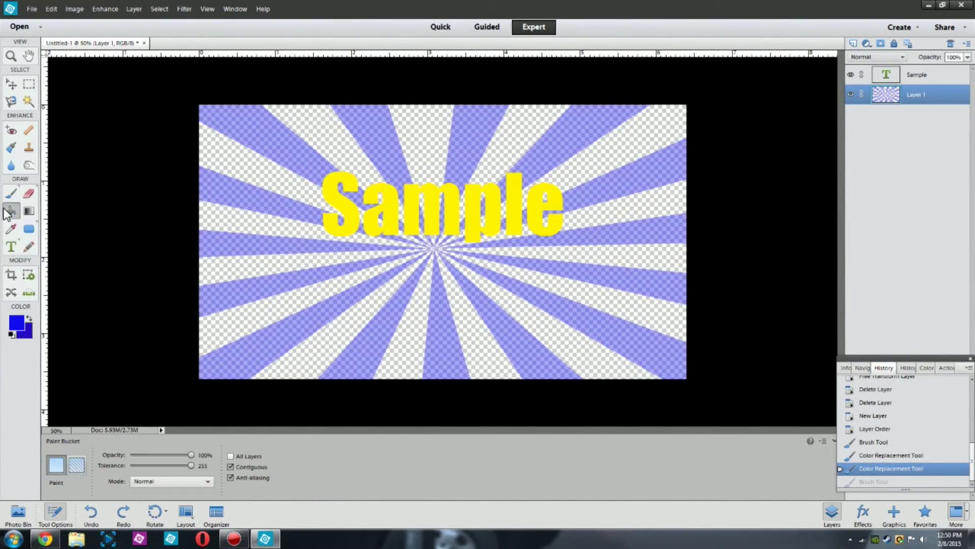
{"action": "left_click", "coordinate": [282, 131]}
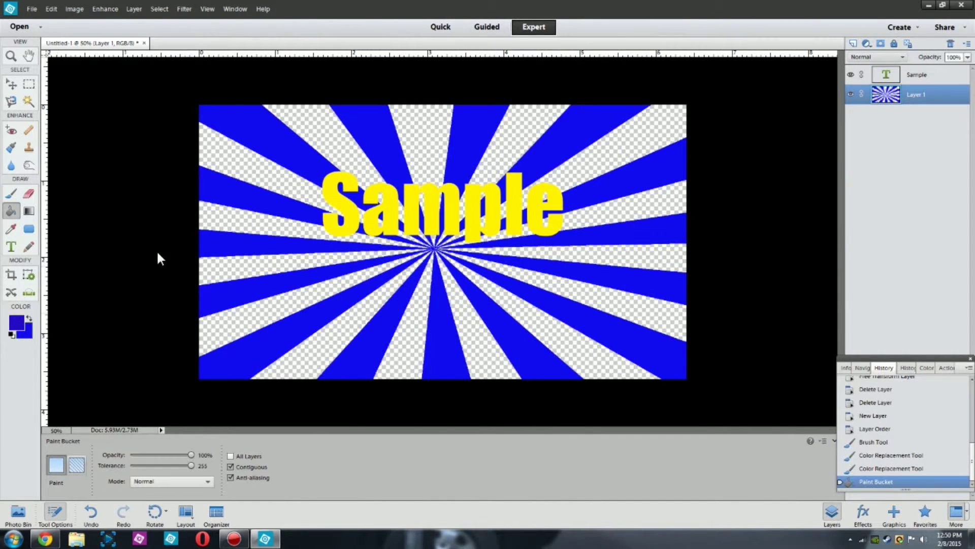
{"action": "left_click", "coordinate": [857, 45]}
{"action": "left_click_drag", "start_coordinate": [917, 97], "coordinate": [922, 121]}
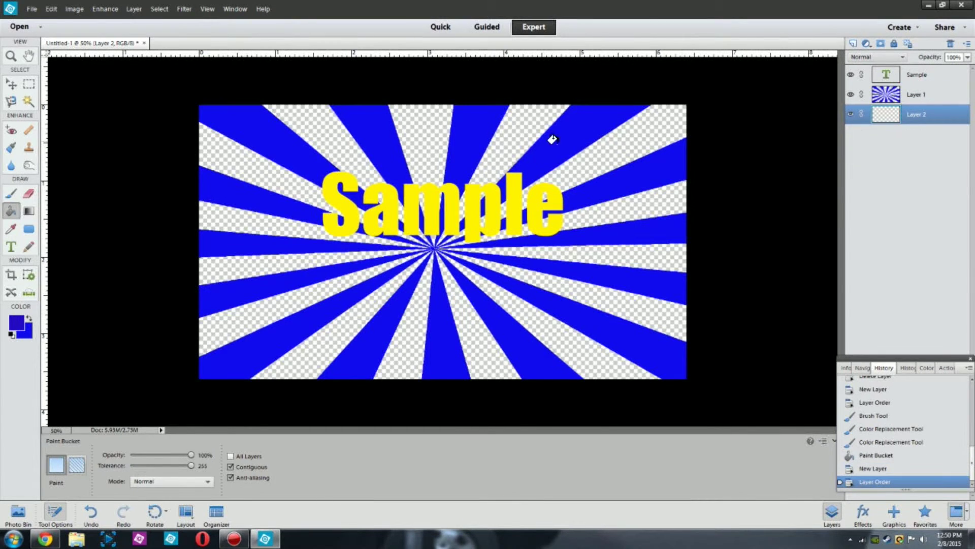
{"action": "left_click", "coordinate": [419, 139]}
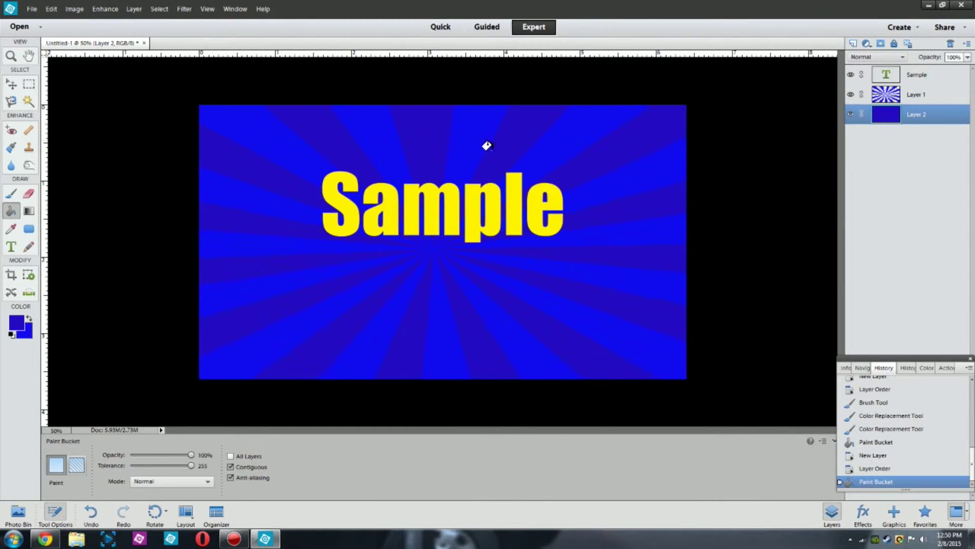
Set the sunburst Layer 1 blend mode to Hard Light
{"action": "left_click", "coordinate": [932, 99]}
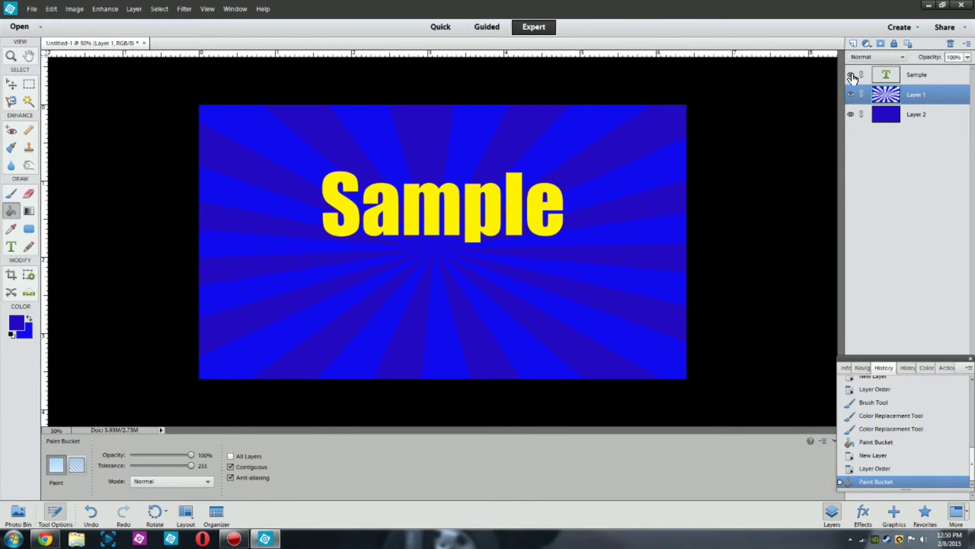
{"action": "left_click", "coordinate": [865, 57]}
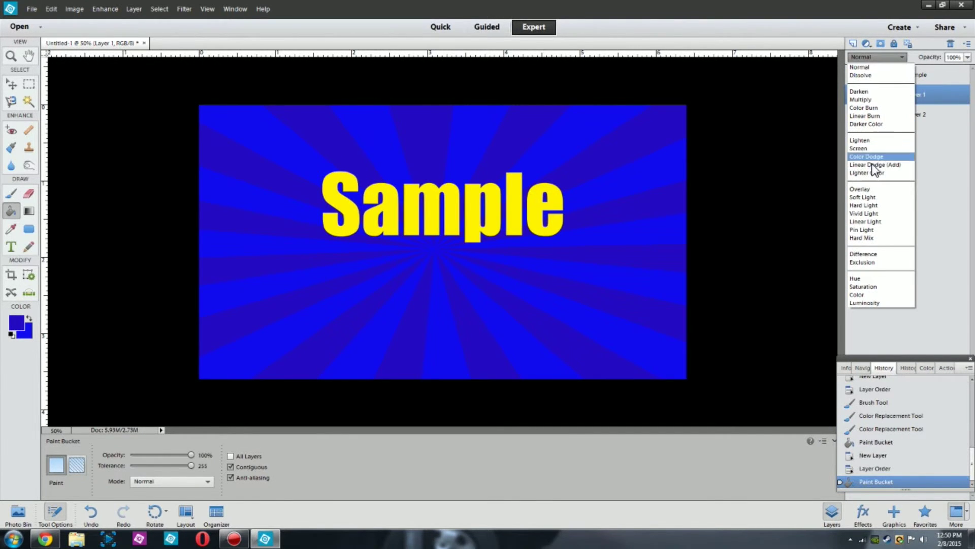
{"action": "left_click", "coordinate": [878, 205]}
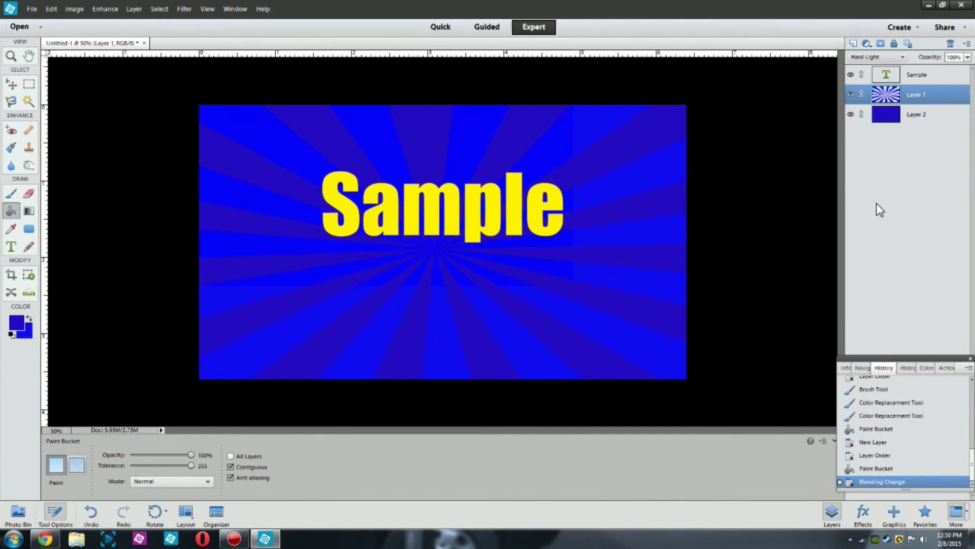
{"action": "left_click", "coordinate": [912, 119]}
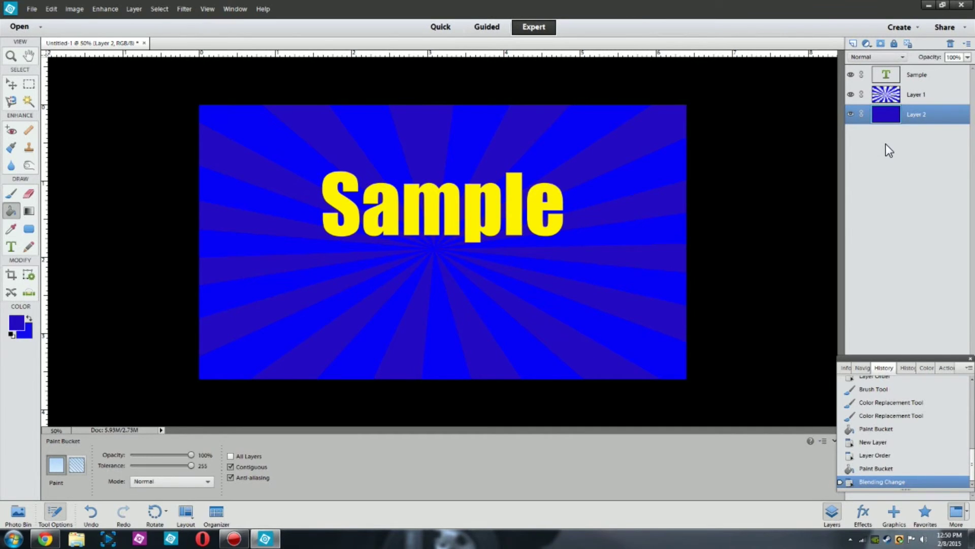